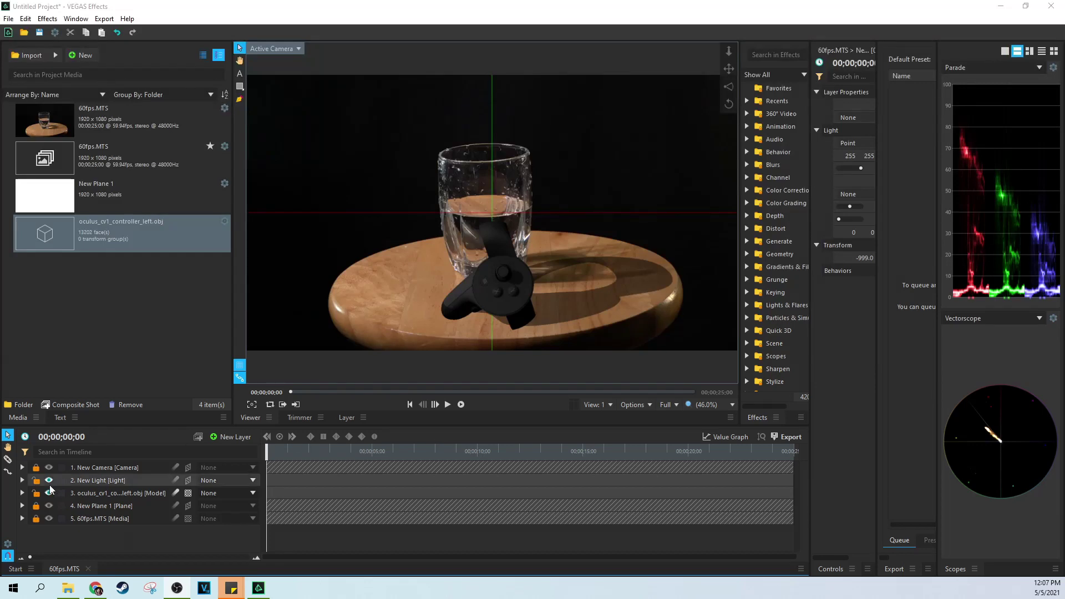
# Step: Start an untitled project with 60fps.MTS and oculus_cv1_controller_left.obj in Project Media
pyautogui.click(48, 480)
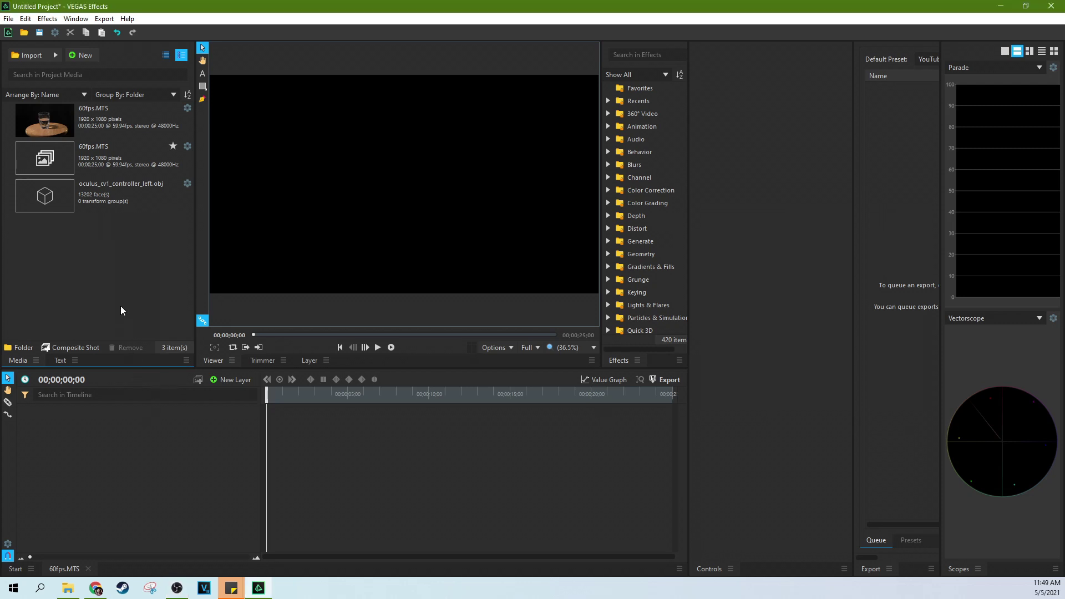
# Step: Place 60fps.MTS on the timeline with the controller .obj layer above it, and lock the footage
pyautogui.moveTo(97, 119); pyautogui.dragTo(148, 457)
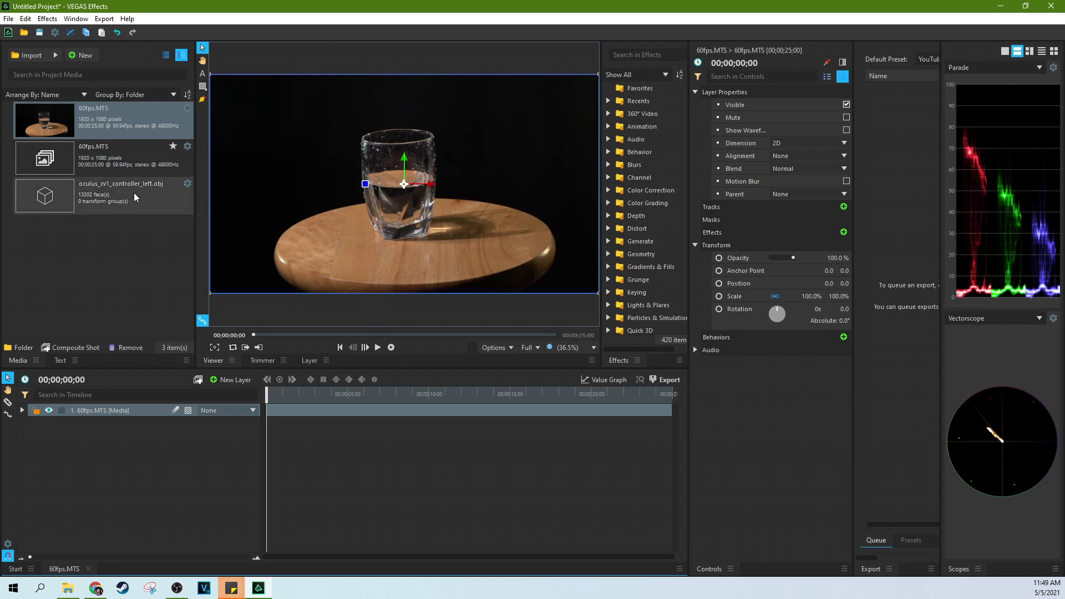
pyautogui.moveTo(135, 192); pyautogui.dragTo(147, 409)
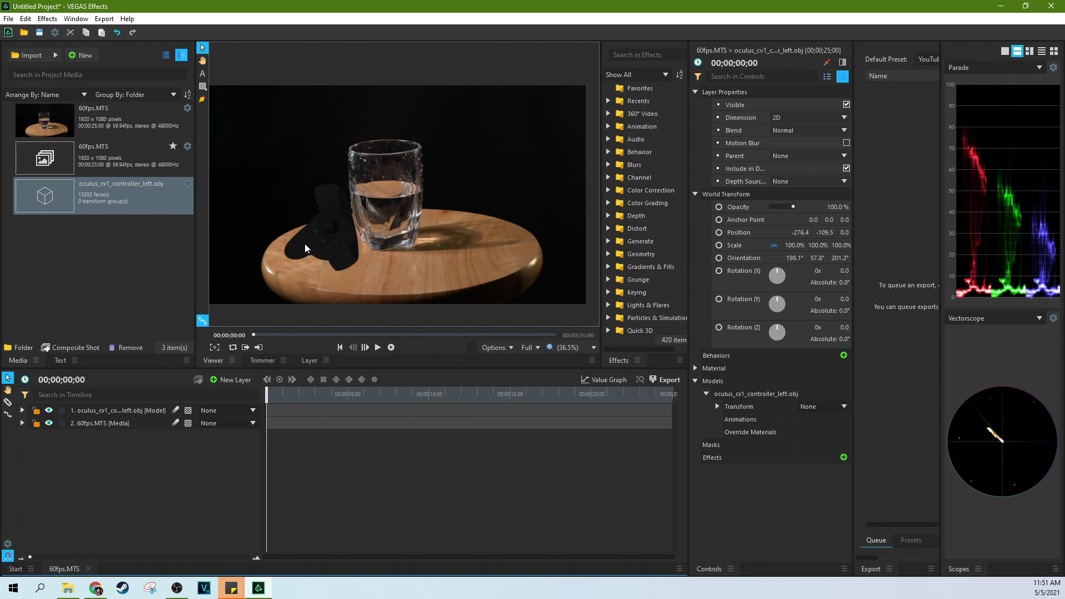
pyautogui.click(35, 426)
# Step: Add a New Light layer to the timeline, accepting the camera it requires
pyautogui.rightClick(102, 443)
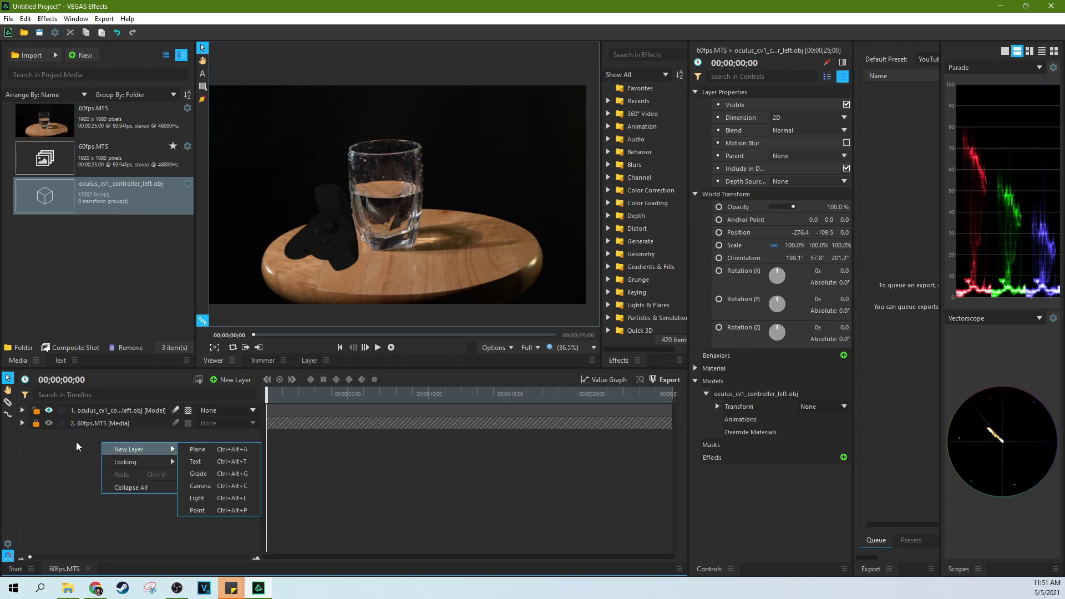
pyautogui.click(75, 442)
pyautogui.rightClick(127, 476)
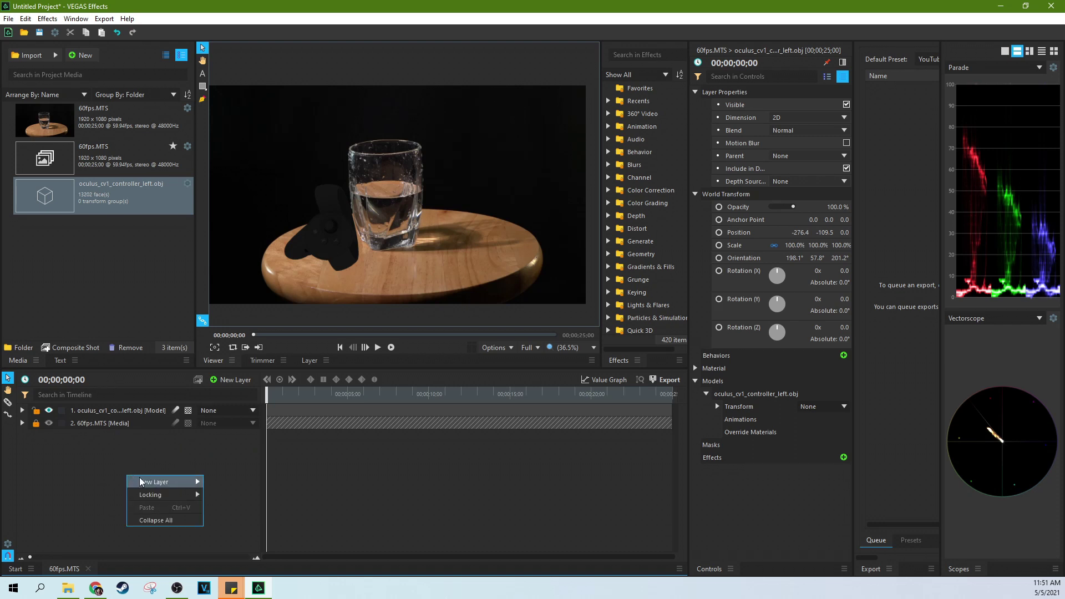
pyautogui.moveTo(156, 482)
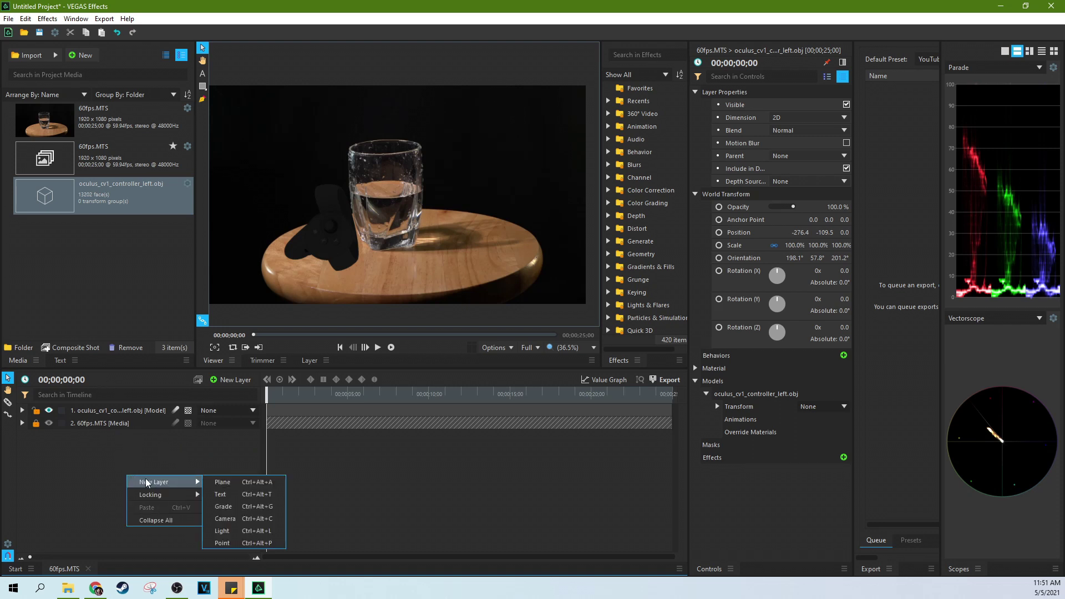
pyautogui.click(232, 530)
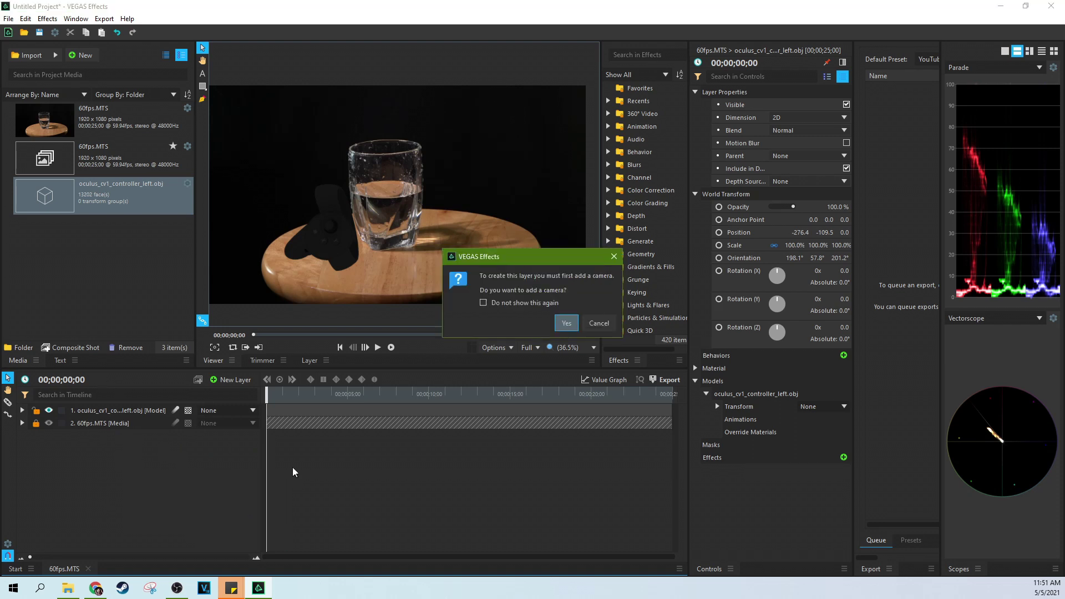
pyautogui.click(565, 323)
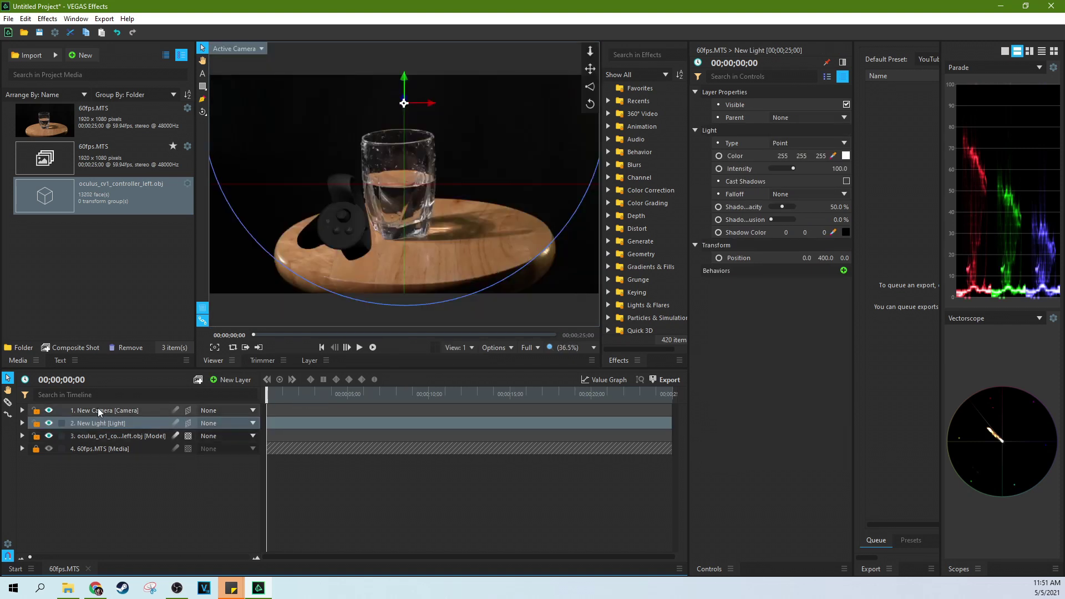
# Step: Move the new light toward the left of the glass and select the camera layer
pyautogui.moveTo(99, 423); pyautogui.dragTo(232, 266)
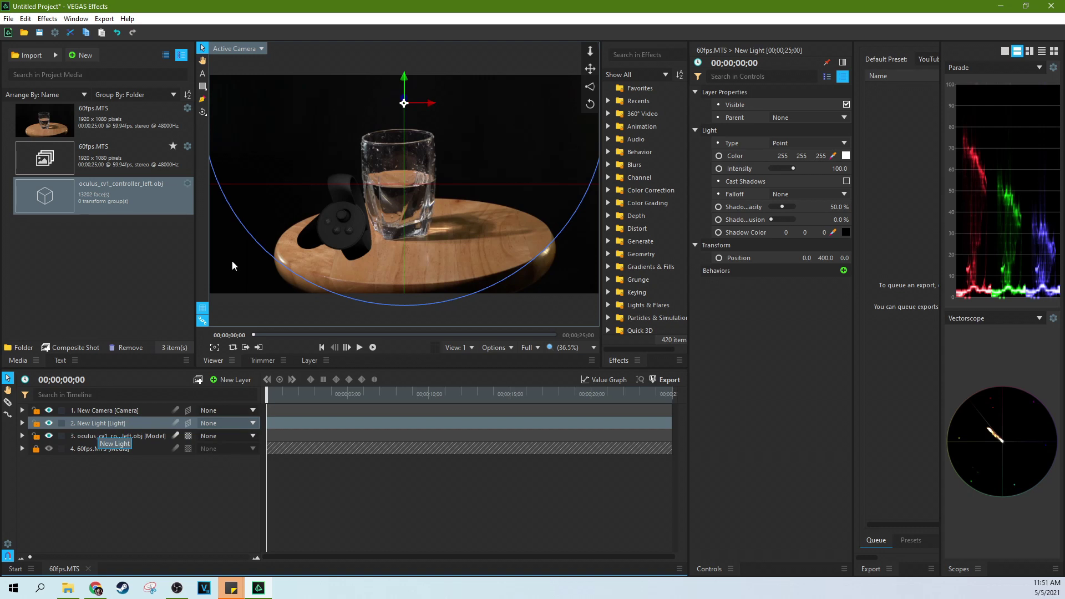
pyautogui.moveTo(404, 103)
pyautogui.mouseDown()
pyautogui.moveTo(181, 118)
pyautogui.moveTo(398, 111)
pyautogui.moveTo(499, 137)
pyautogui.moveTo(405, 213)
pyautogui.moveTo(304, 265)
pyautogui.moveTo(179, 174)
pyautogui.moveTo(238, 141)
pyautogui.moveTo(294, 229)
pyautogui.moveTo(333, 119)
pyautogui.moveTo(366, 183)
pyautogui.moveTo(356, 177)
pyautogui.moveTo(327, 238)
pyautogui.moveTo(405, 210)
pyautogui.moveTo(252, 281)
pyautogui.moveTo(309, 174)
pyautogui.moveTo(432, 121)
pyautogui.moveTo(466, 289)
pyautogui.moveTo(432, 258)
pyautogui.moveTo(227, 183)
pyautogui.moveTo(361, 144)
pyautogui.moveTo(261, 186)
pyautogui.moveTo(219, 158)
pyautogui.moveTo(407, 160)
pyautogui.moveTo(404, 103)
pyautogui.mouseUp()
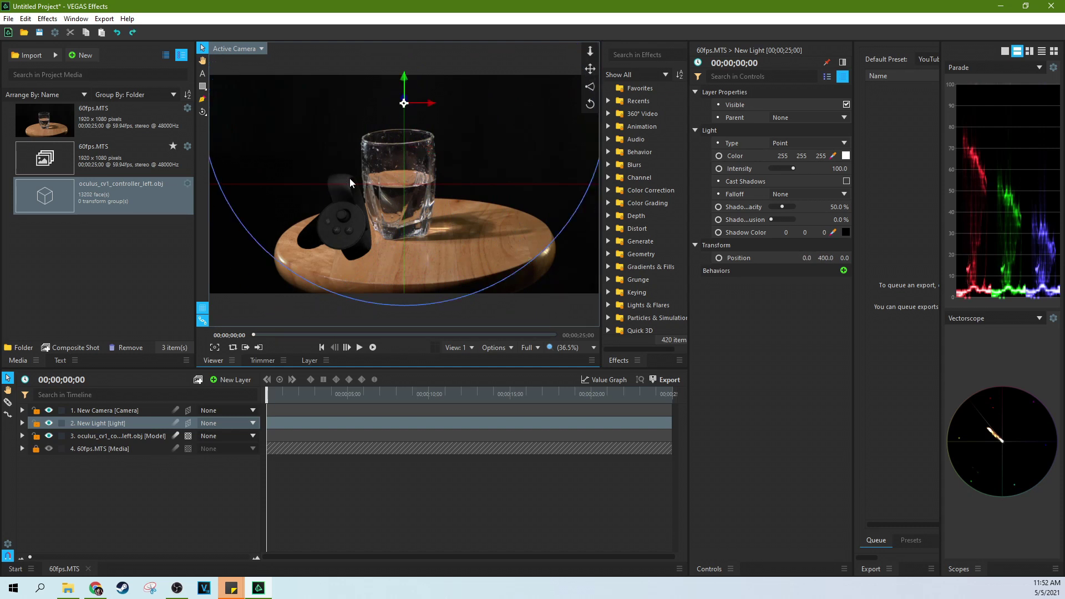
pyautogui.click(110, 411)
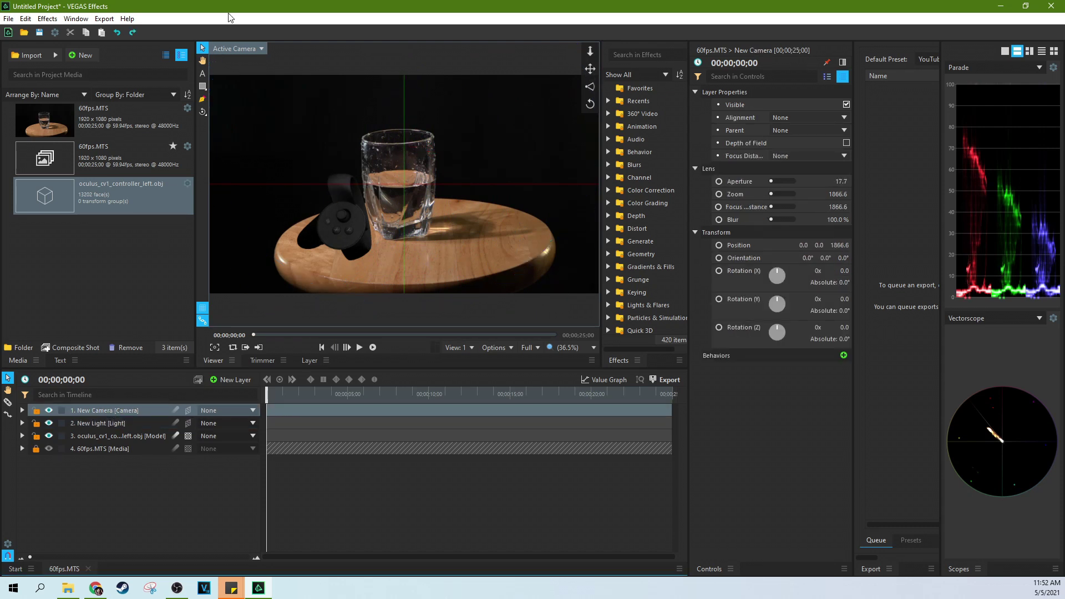
# Step: Inspect the camera's placement in Perspective view, then return to Active Camera view
pyautogui.click(258, 48)
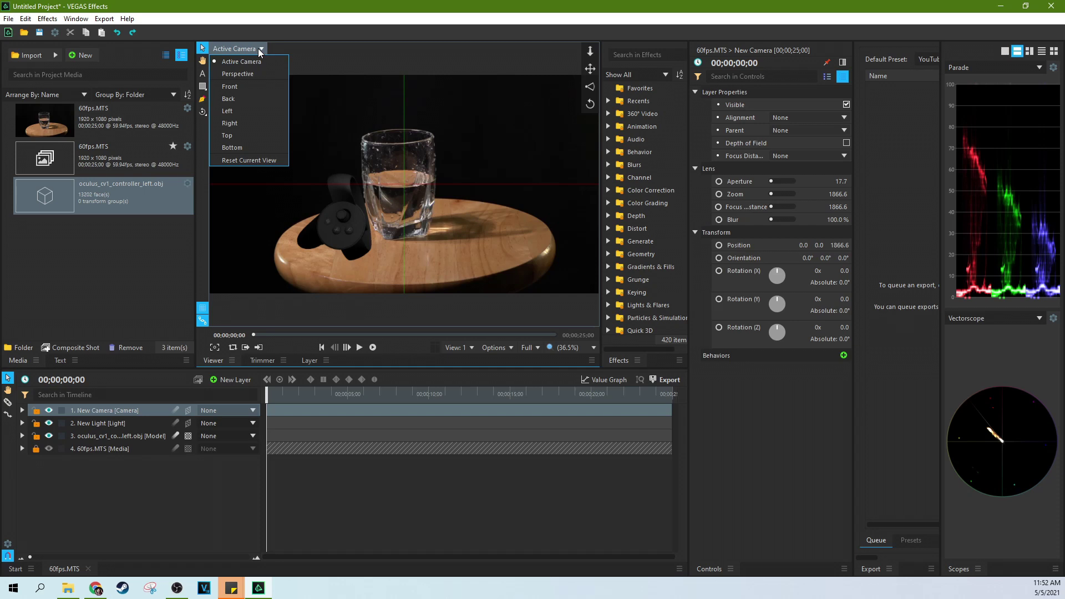
pyautogui.click(240, 73)
pyautogui.moveTo(401, 197); pyautogui.dragTo(445, 271)
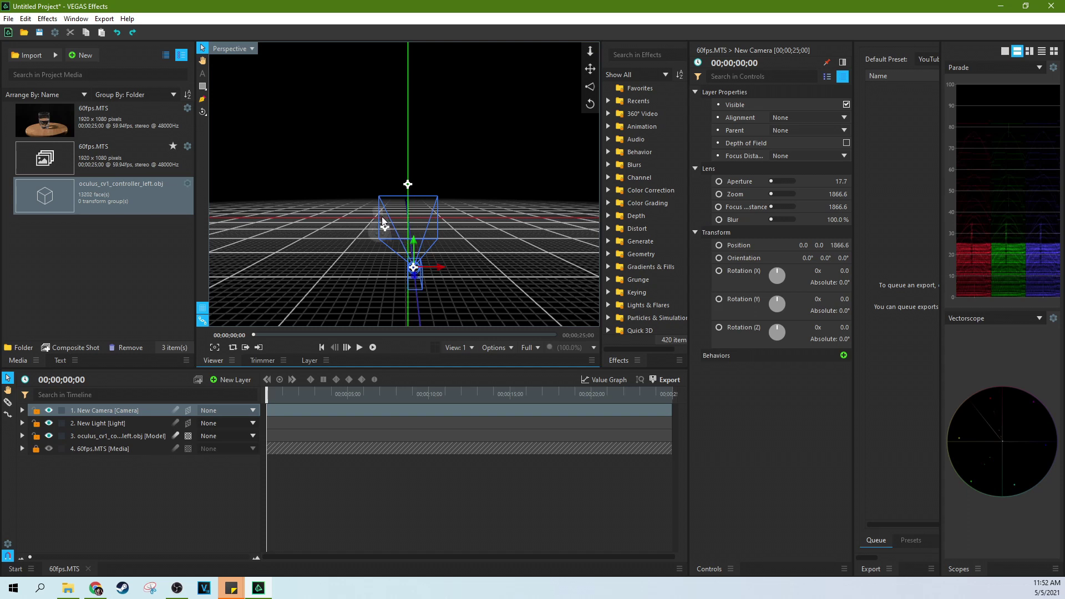
pyautogui.click(252, 49)
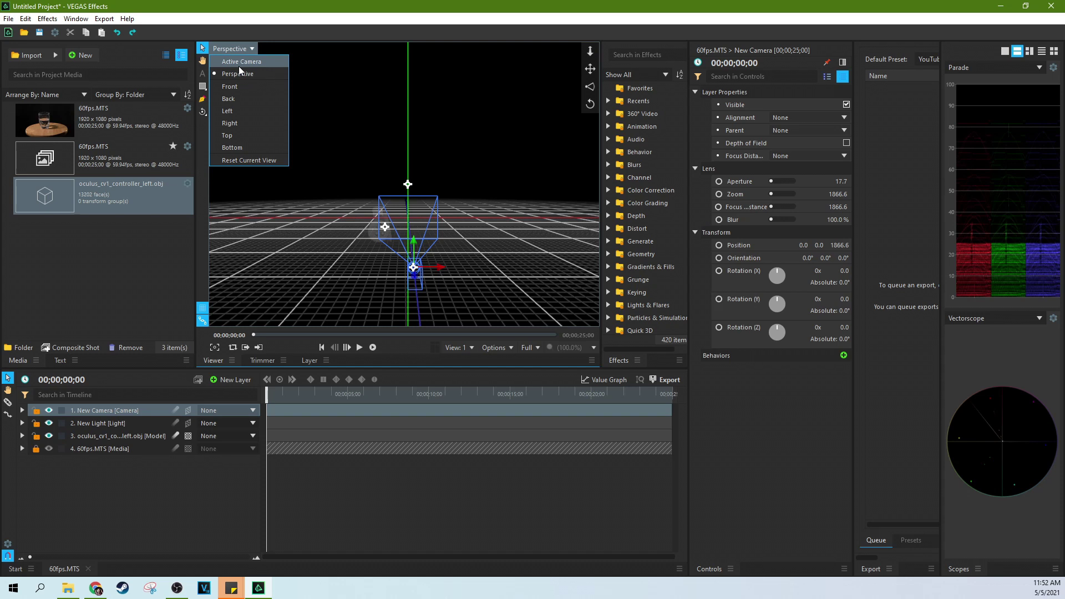
pyautogui.click(239, 65)
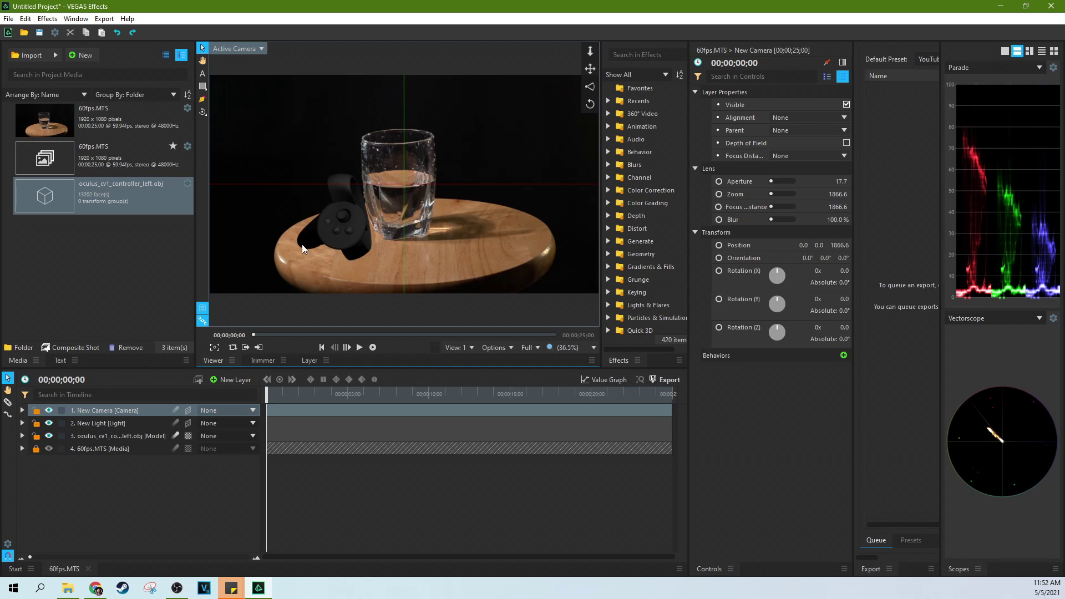
# Step: Lock the New Camera layer and select the light layer
pyautogui.click(111, 412)
pyautogui.click(36, 412)
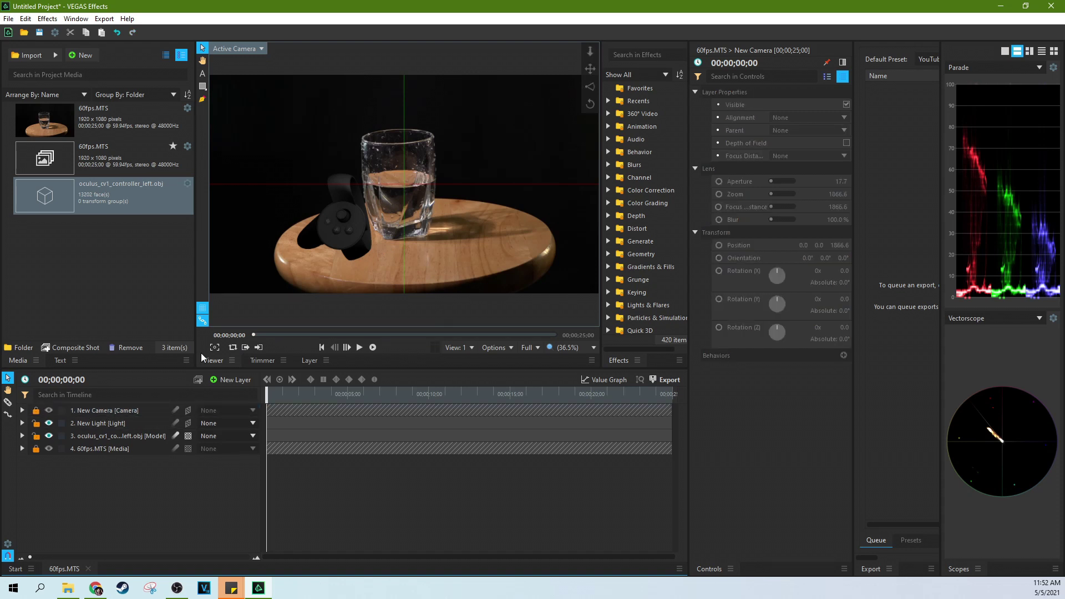
pyautogui.click(104, 423)
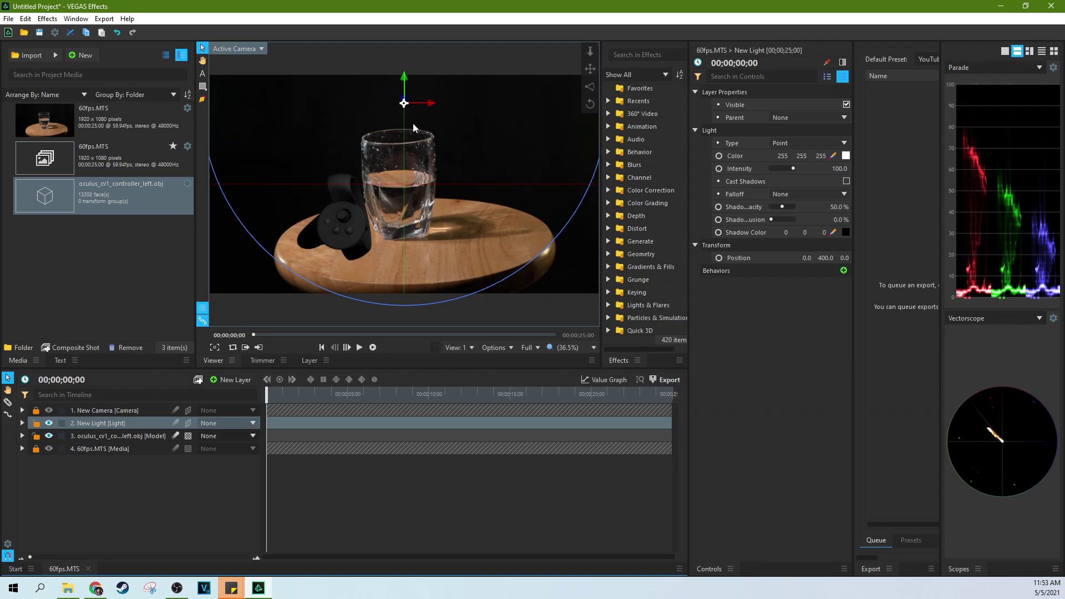
# Step: Drag the point light left to position -918.5, 5.7, -95.7, then deselect it
pyautogui.moveTo(404, 107)
pyautogui.mouseDown()
pyautogui.moveTo(471, 185)
pyautogui.moveTo(339, 166)
pyautogui.moveTo(244, 185)
pyautogui.moveTo(222, 226)
pyautogui.moveTo(250, 148)
pyautogui.moveTo(444, 266)
pyautogui.moveTo(230, 183)
pyautogui.moveTo(246, 175)
pyautogui.moveTo(318, 198)
pyautogui.moveTo(471, 206)
pyautogui.moveTo(321, 203)
pyautogui.moveTo(248, 185)
pyautogui.moveTo(391, 193)
pyautogui.moveTo(271, 181)
pyautogui.mouseUp()
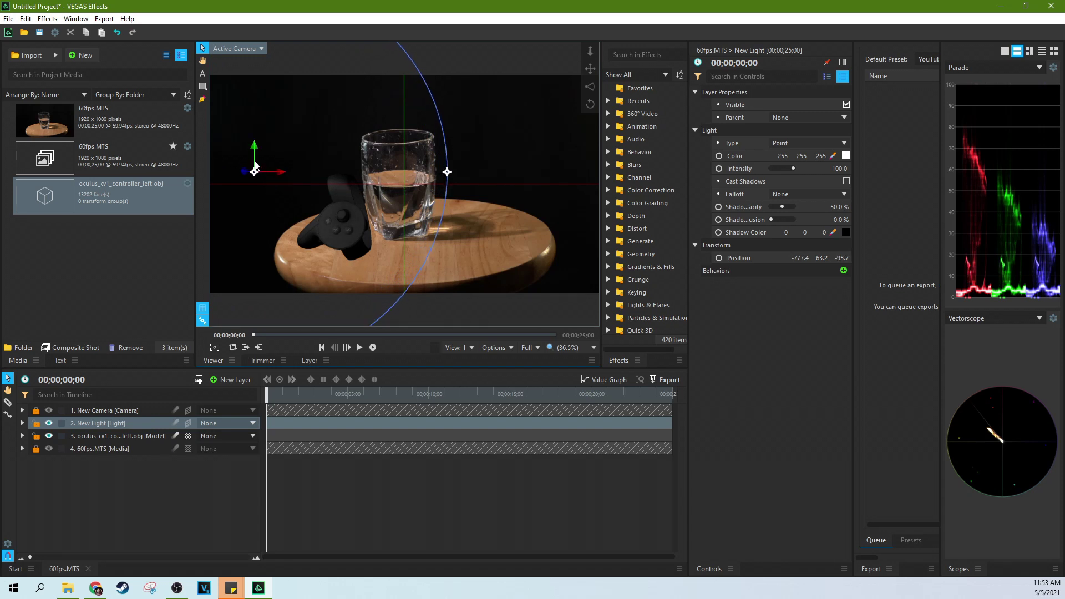
pyautogui.moveTo(253, 146)
pyautogui.mouseDown()
pyautogui.moveTo(249, 185)
pyautogui.moveTo(240, 152)
pyautogui.mouseUp()
pyautogui.moveTo(280, 183); pyautogui.dragTo(250, 183)
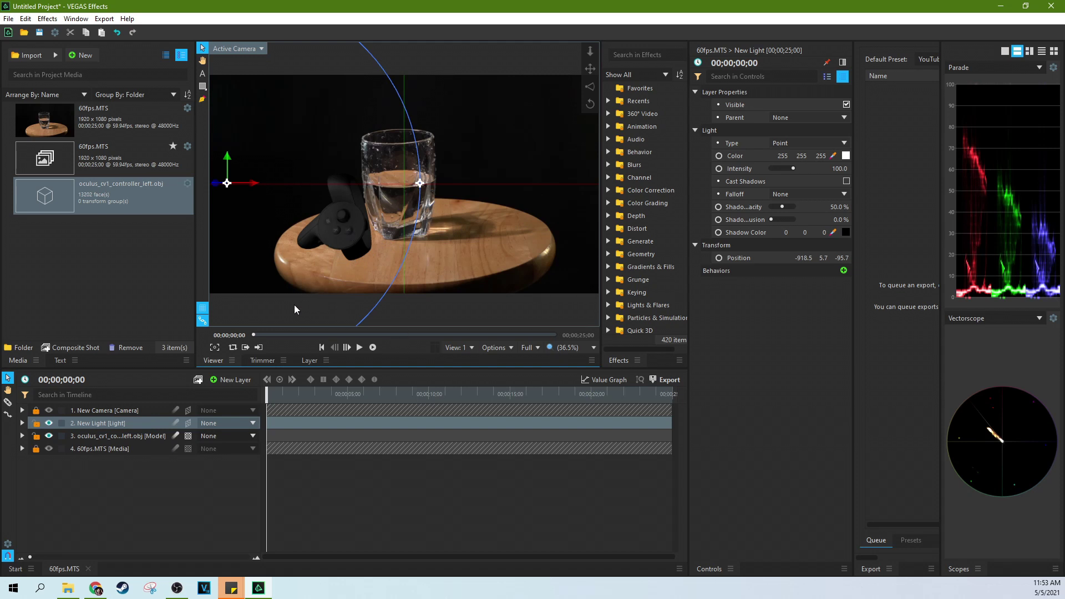
pyautogui.click(241, 289)
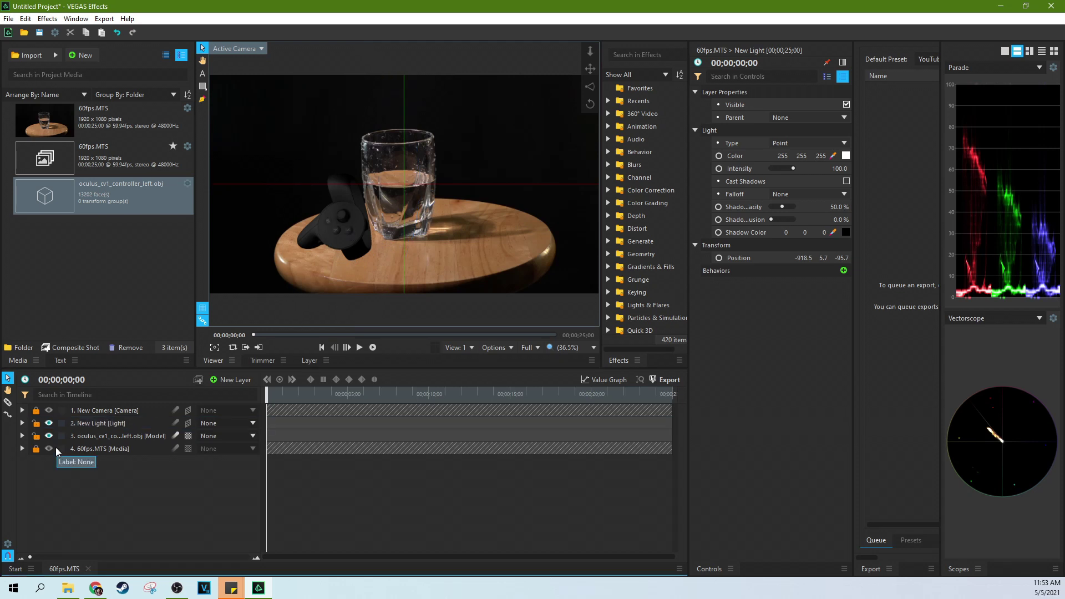
# Step: Turn on Cast Shadows in the New Light layer's Light settings
pyautogui.click(22, 423)
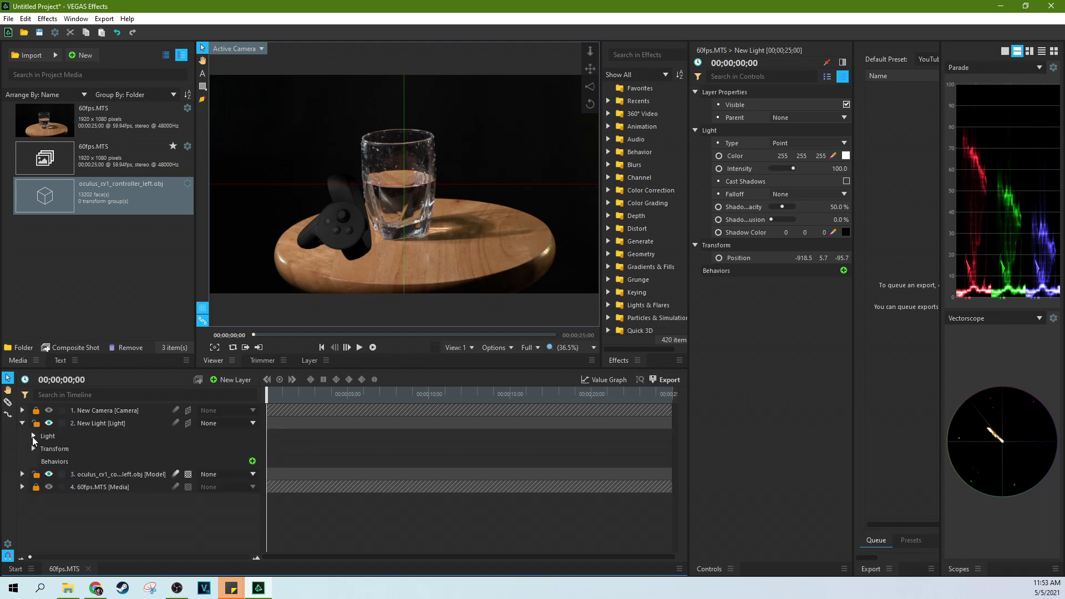
pyautogui.click(33, 436)
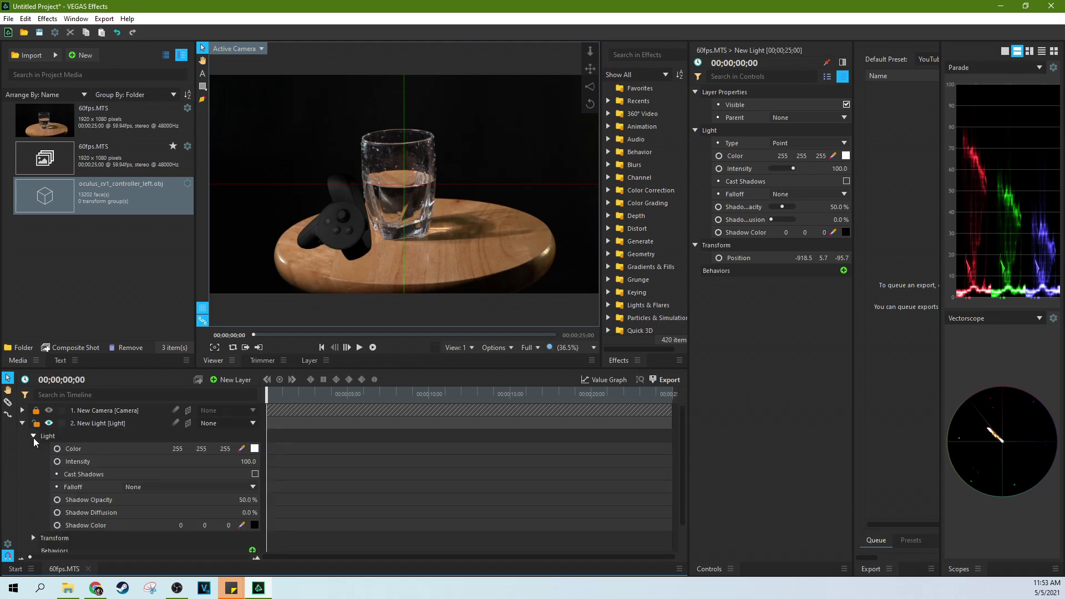
pyautogui.click(255, 474)
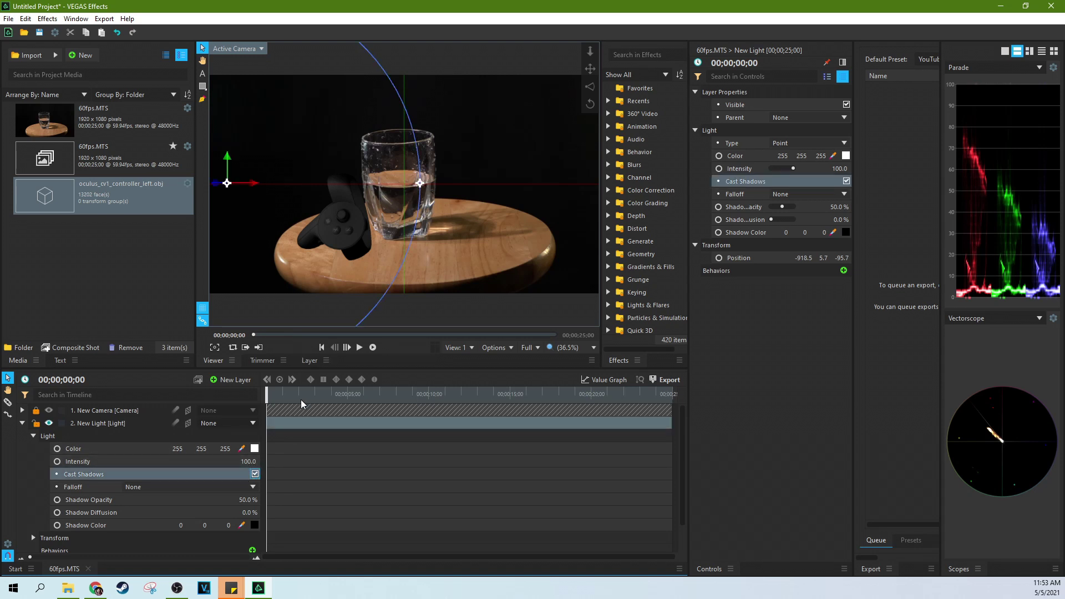
pyautogui.click(254, 475)
pyautogui.click(255, 475)
# Step: Collapse the light layer and expand the controller model's Material settings
pyautogui.click(23, 424)
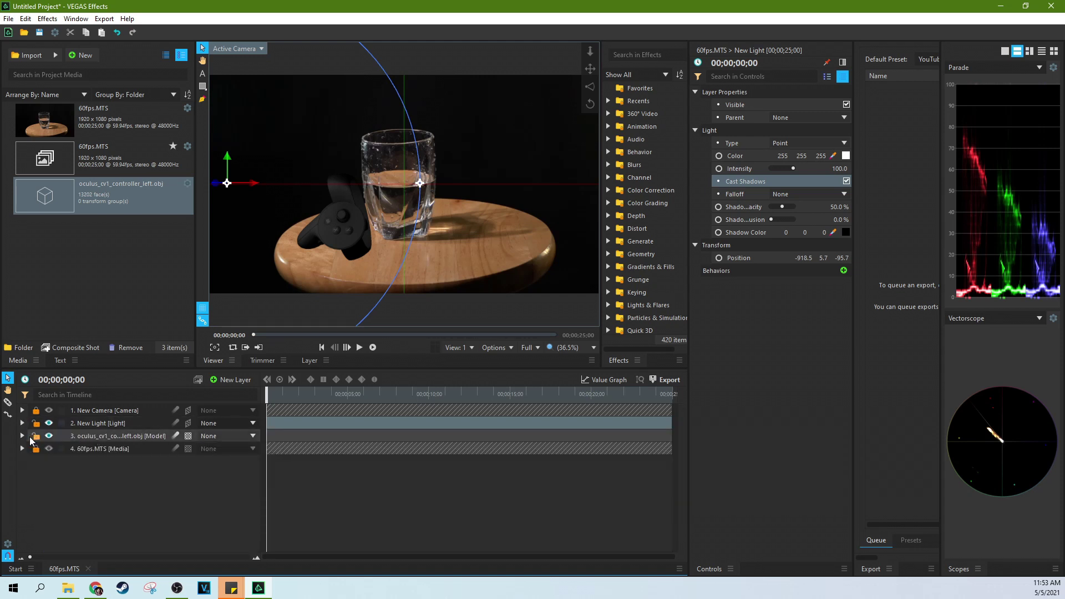
pyautogui.click(22, 437)
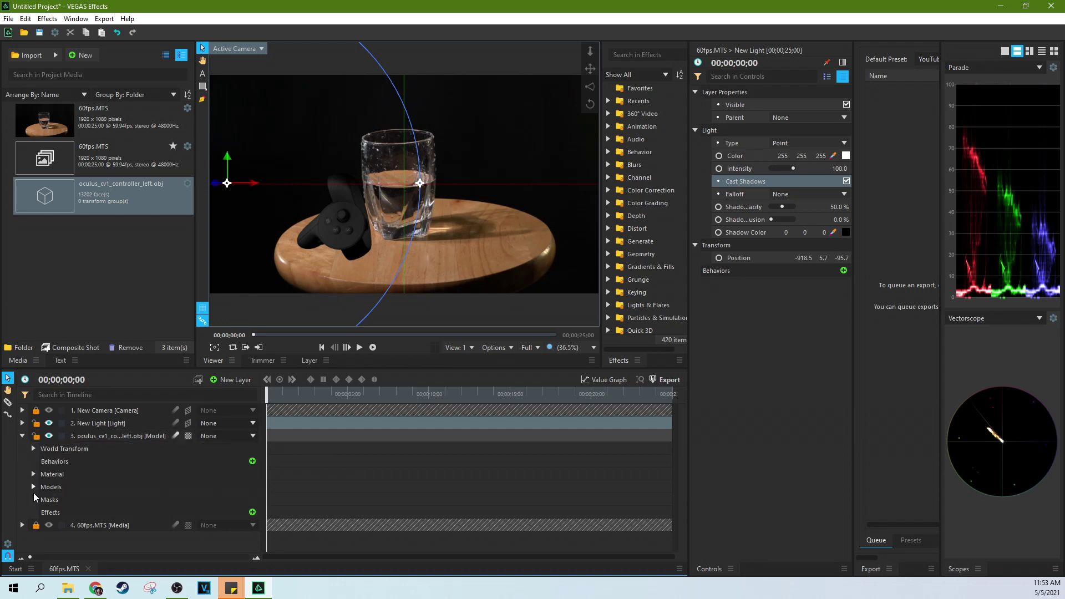
pyautogui.click(33, 475)
# Step: Enable Casts Shadows on the controller model's material, then collapse the model layer
pyautogui.scroll(-2, 148, 482)
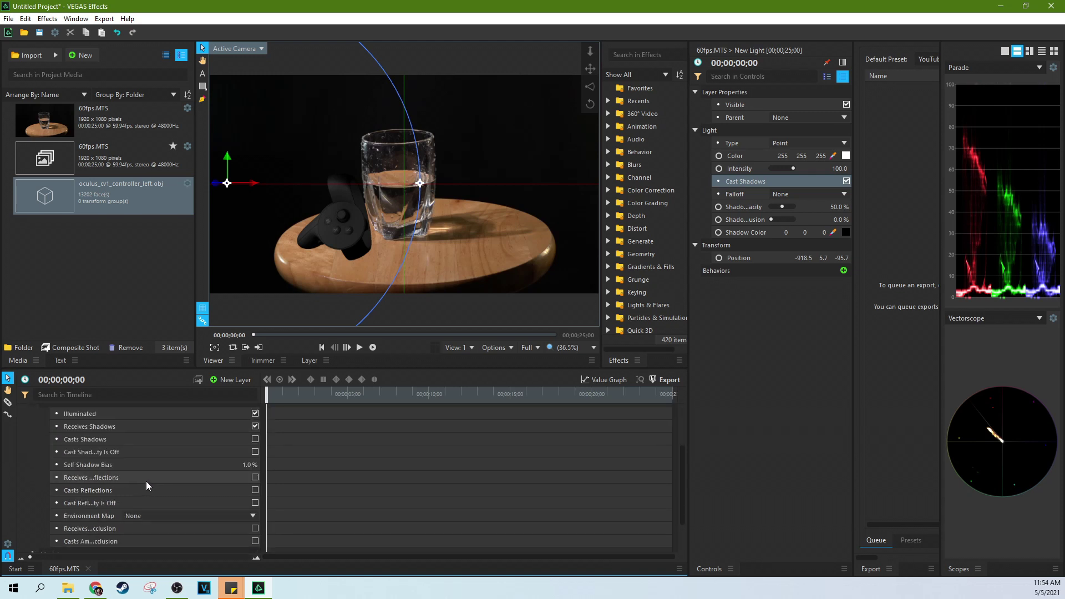
pyautogui.click(256, 440)
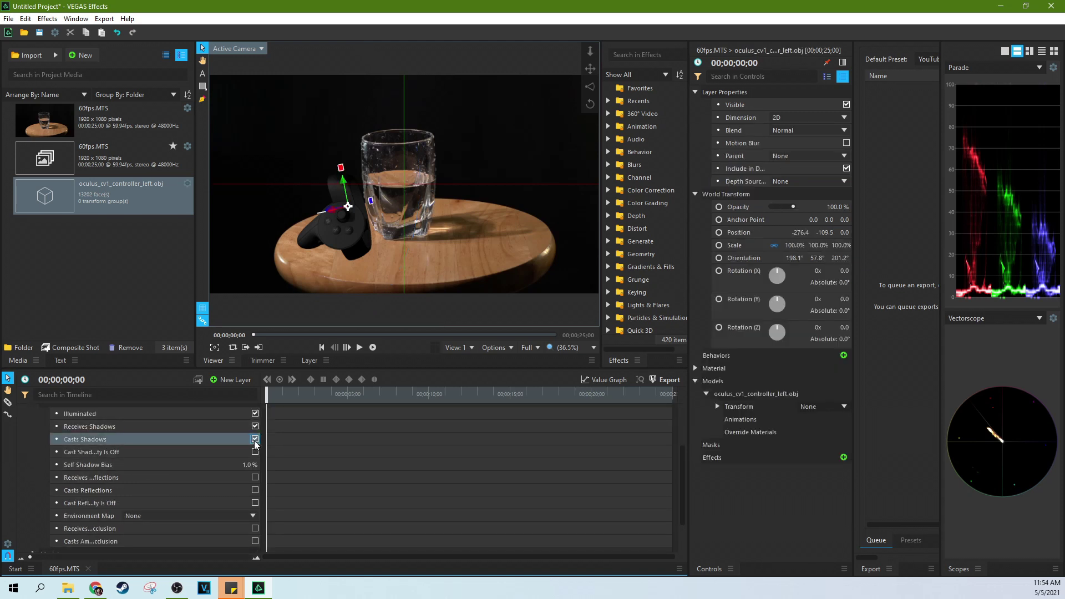
pyautogui.click(255, 439)
pyautogui.click(255, 439)
pyautogui.click(255, 439)
pyautogui.click(255, 440)
pyautogui.scroll(3, 76, 416)
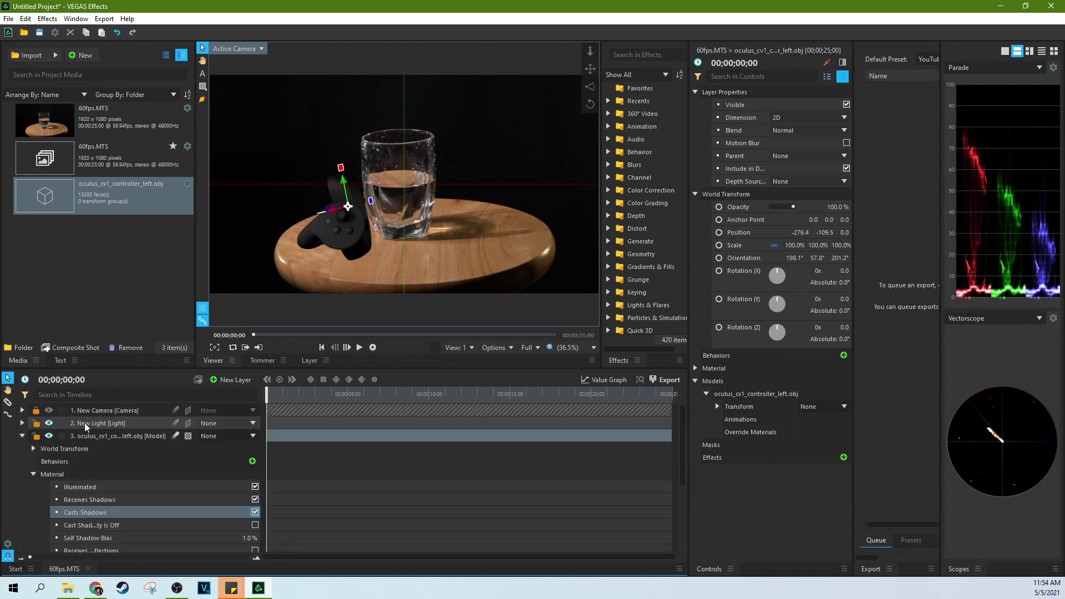
pyautogui.click(22, 437)
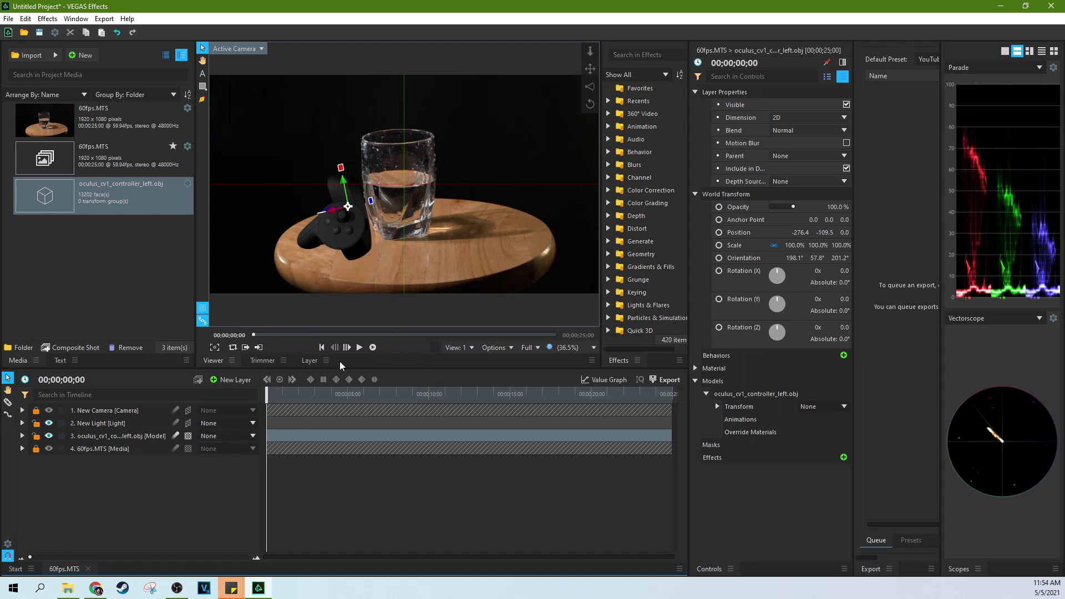
# Step: Create a new white plane layer
pyautogui.rightClick(162, 481)
pyautogui.moveTo(189, 483)
pyautogui.click(258, 484)
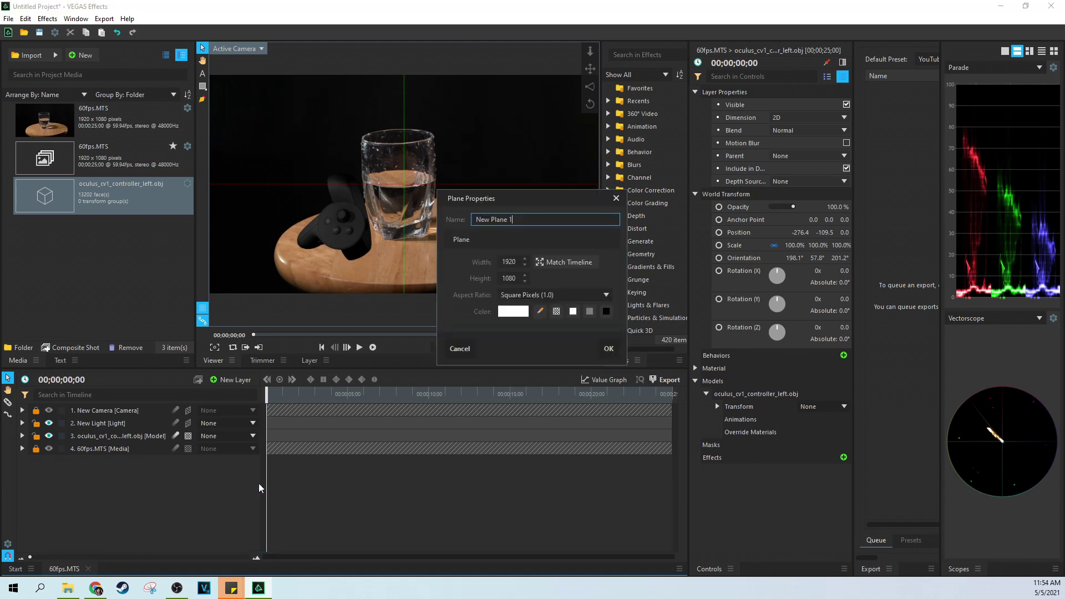
pyautogui.click(518, 315)
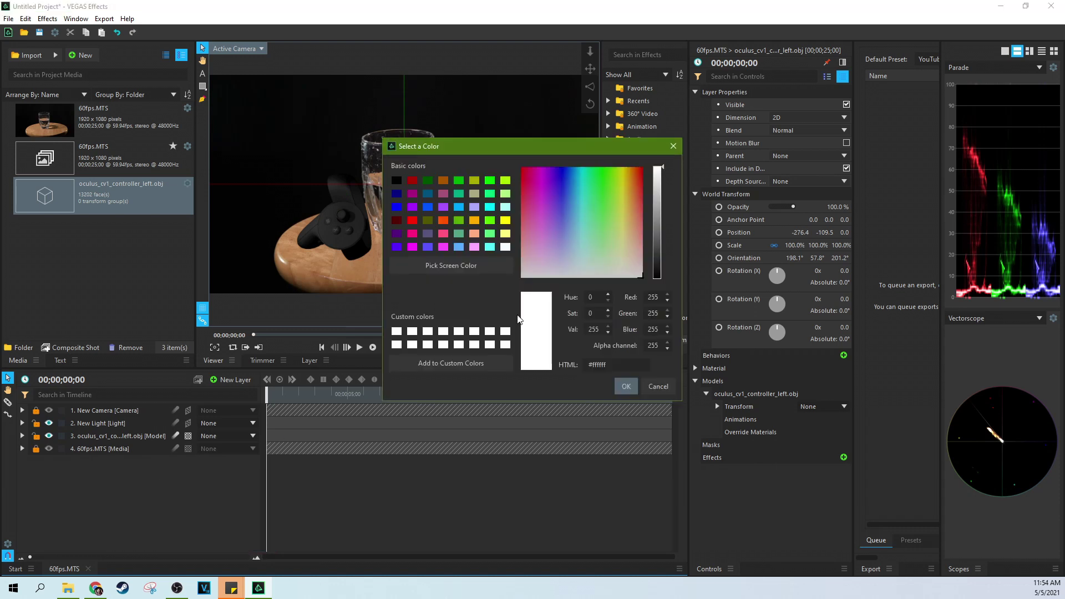
pyautogui.click(669, 144)
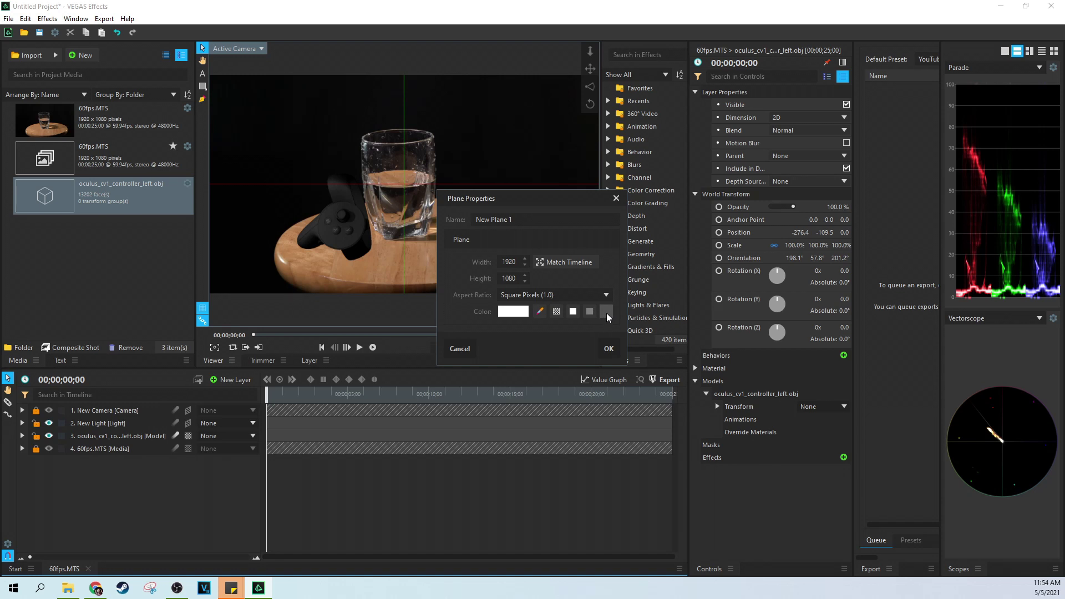
pyautogui.click(609, 350)
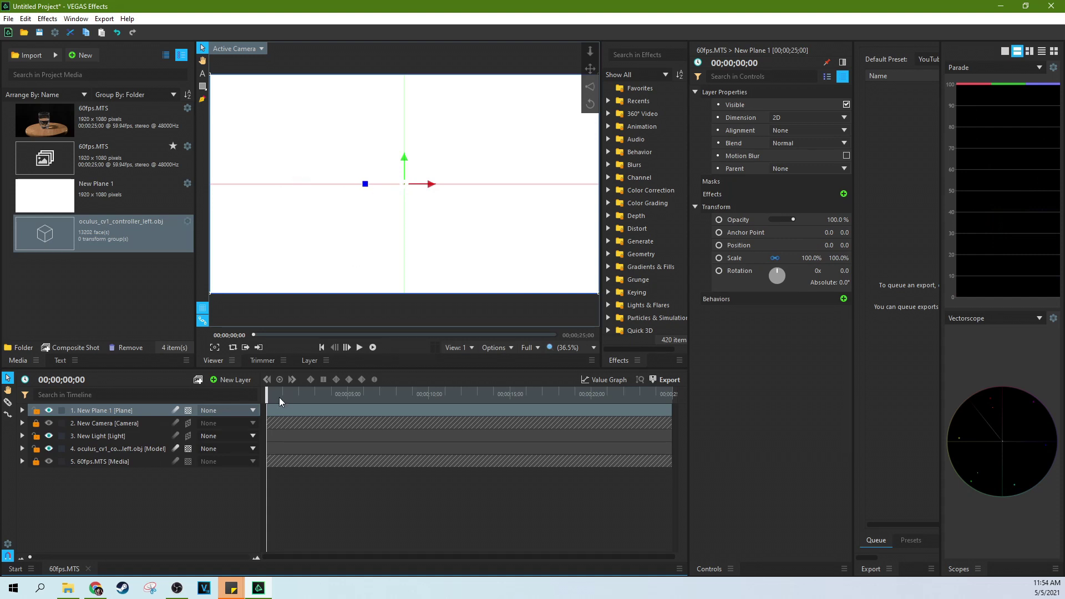
# Step: Make the plane 3D, move it below the controller model, and tilt it about Z to 323.3°
pyautogui.rightClick(123, 414)
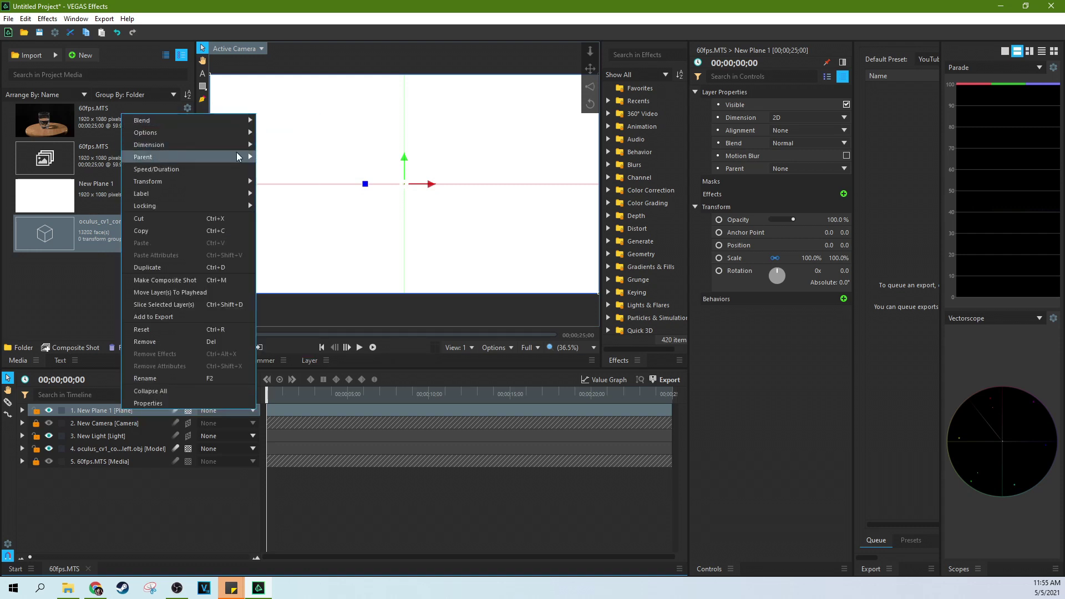
pyautogui.click(278, 153)
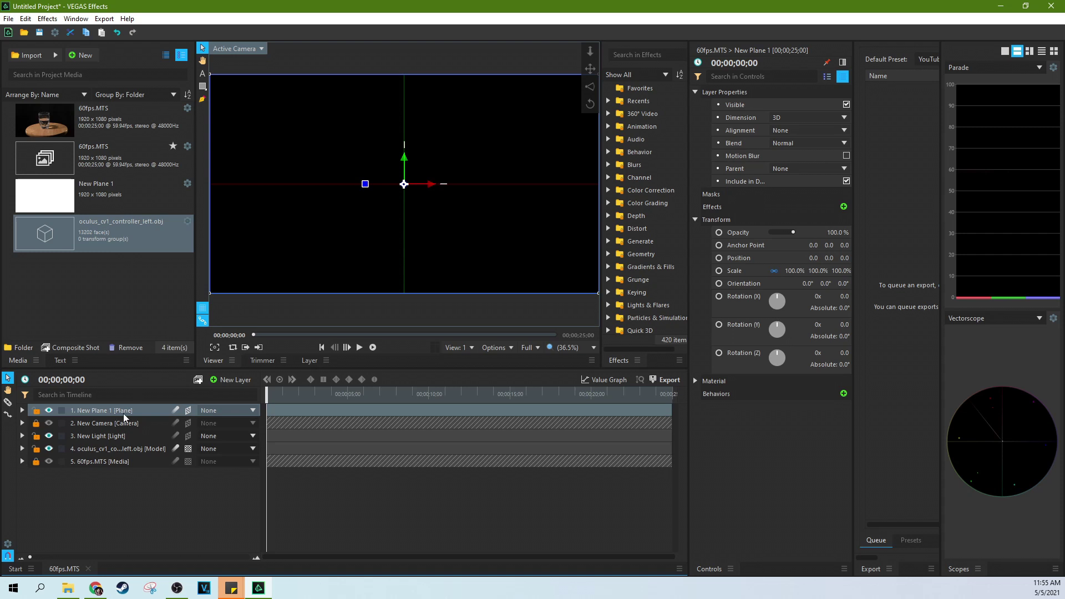
pyautogui.moveTo(128, 411); pyautogui.dragTo(127, 450)
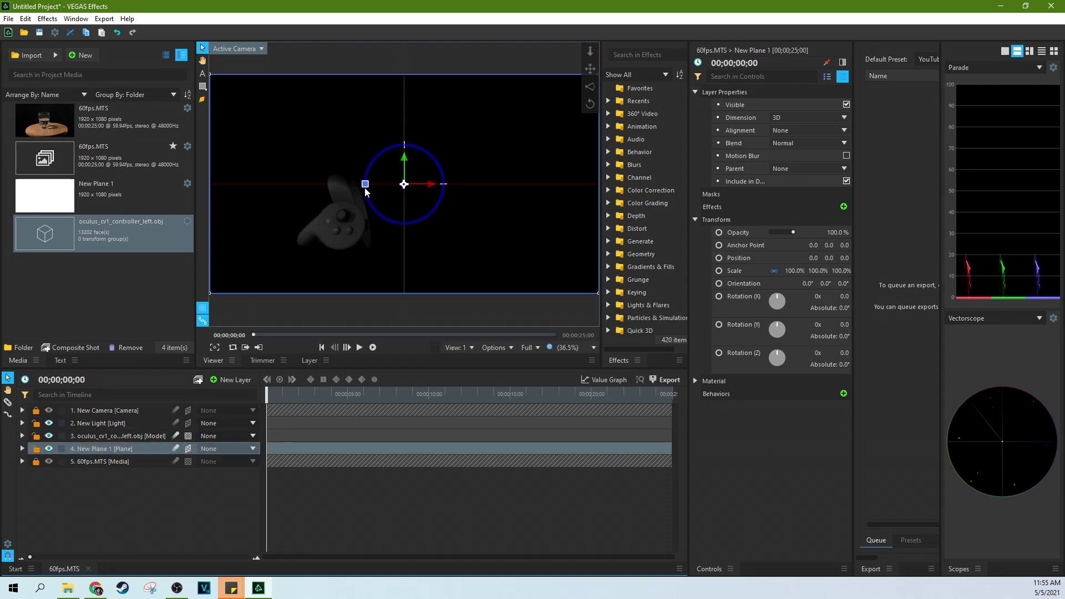
pyautogui.moveTo(365, 186); pyautogui.dragTo(370, 209)
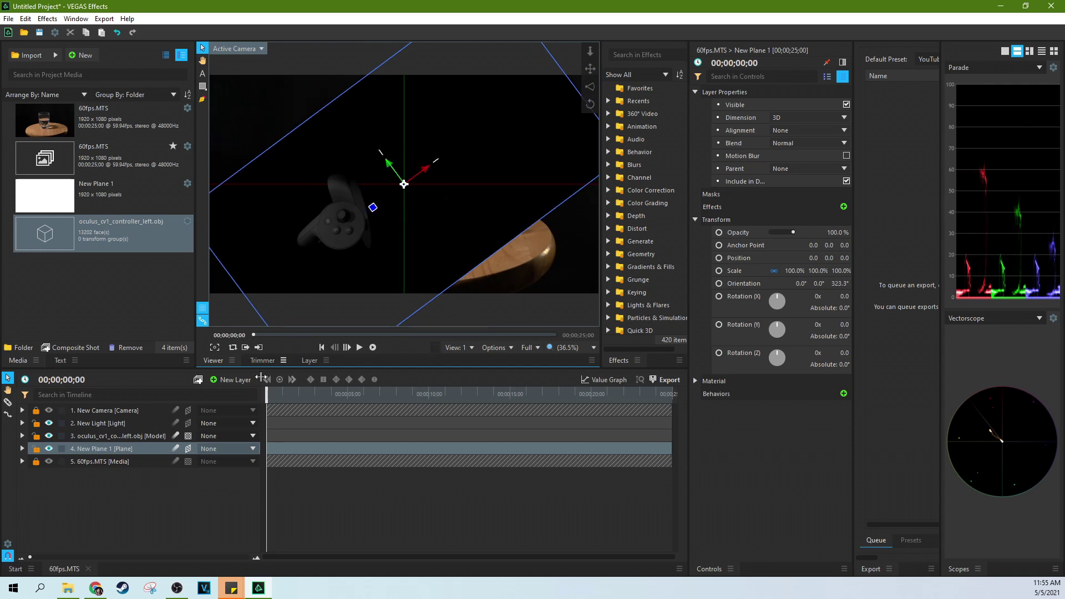
pyautogui.click(22, 448)
pyautogui.click(33, 487)
pyautogui.click(34, 486)
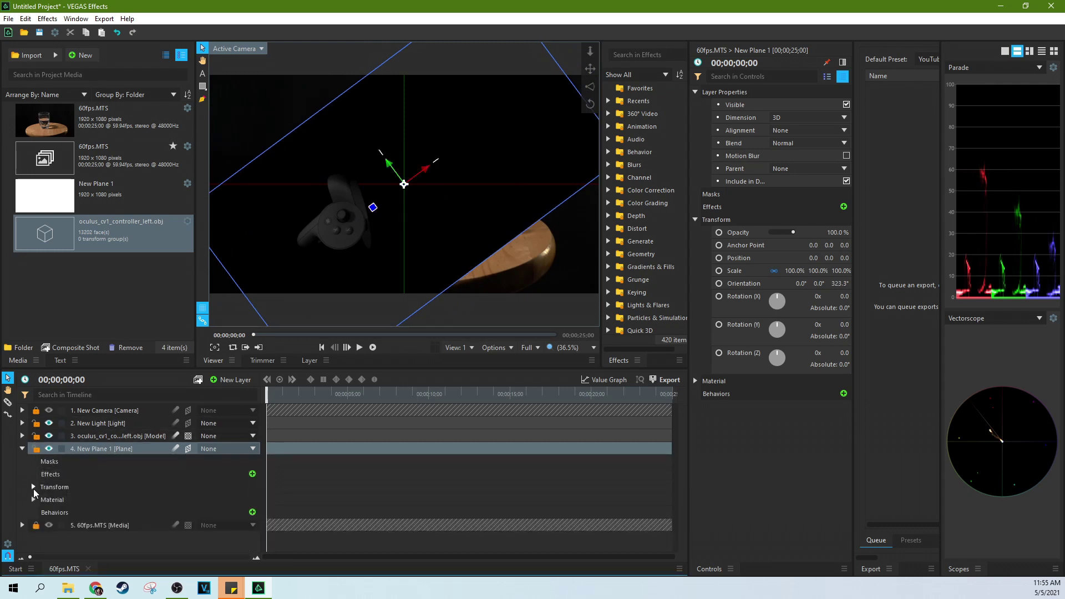
pyautogui.click(34, 500)
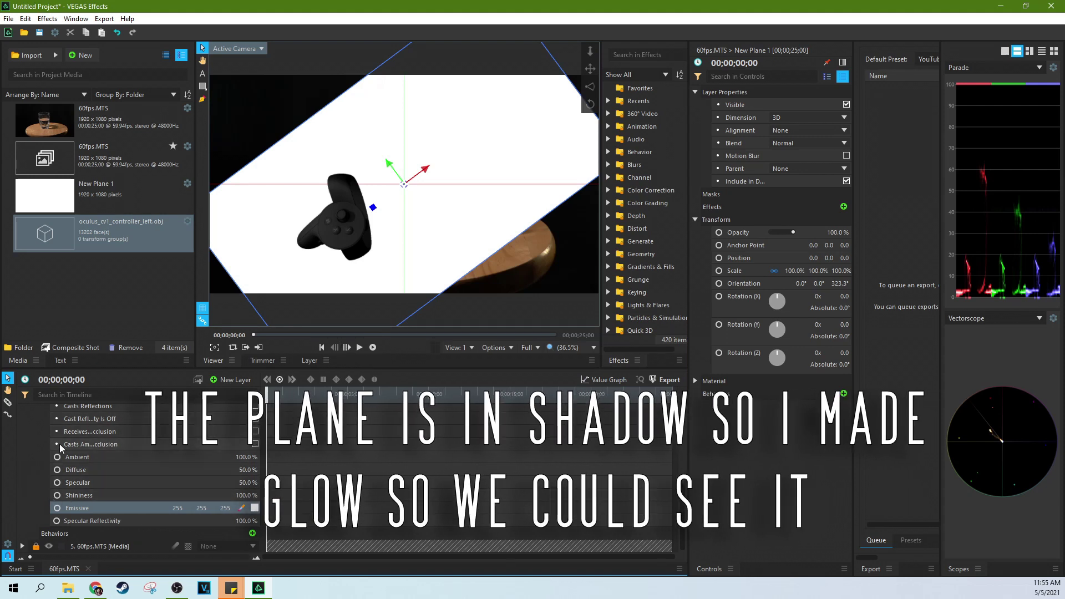
# Step: Keep the plane's emissive white and move it to 103.4, 101.8, 0, oriented 356.9°, 3.1°, 46.0°
pyautogui.click(255, 508)
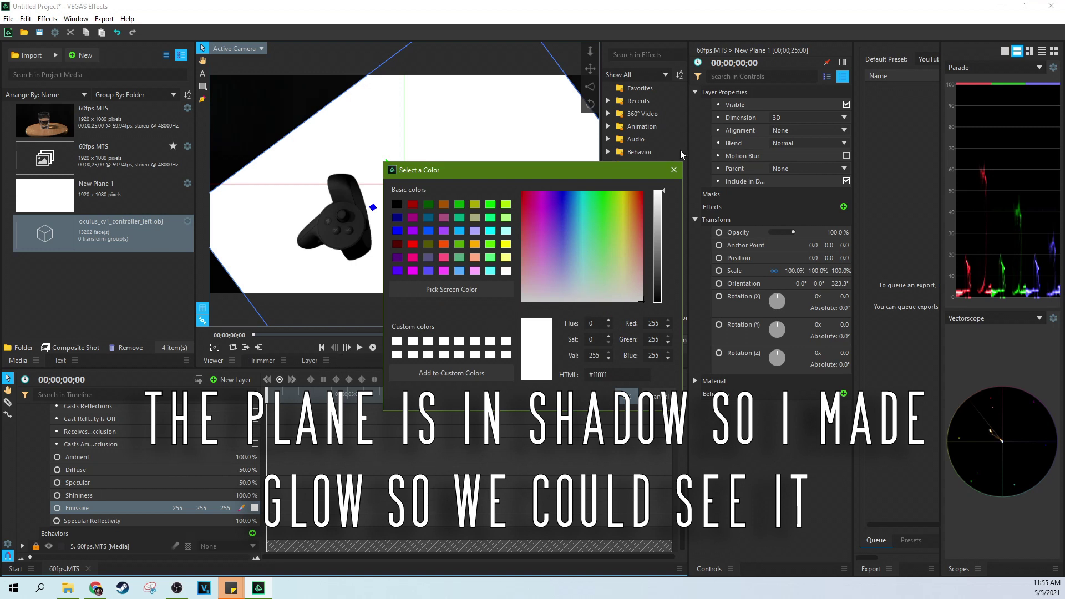
pyautogui.click(674, 170)
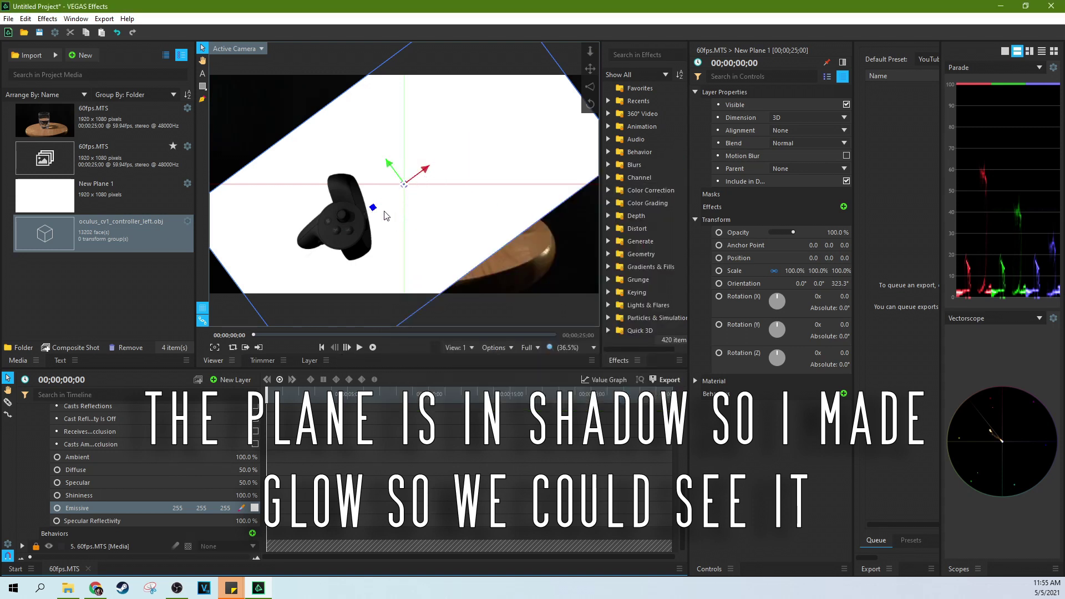
pyautogui.moveTo(386, 216); pyautogui.dragTo(430, 245)
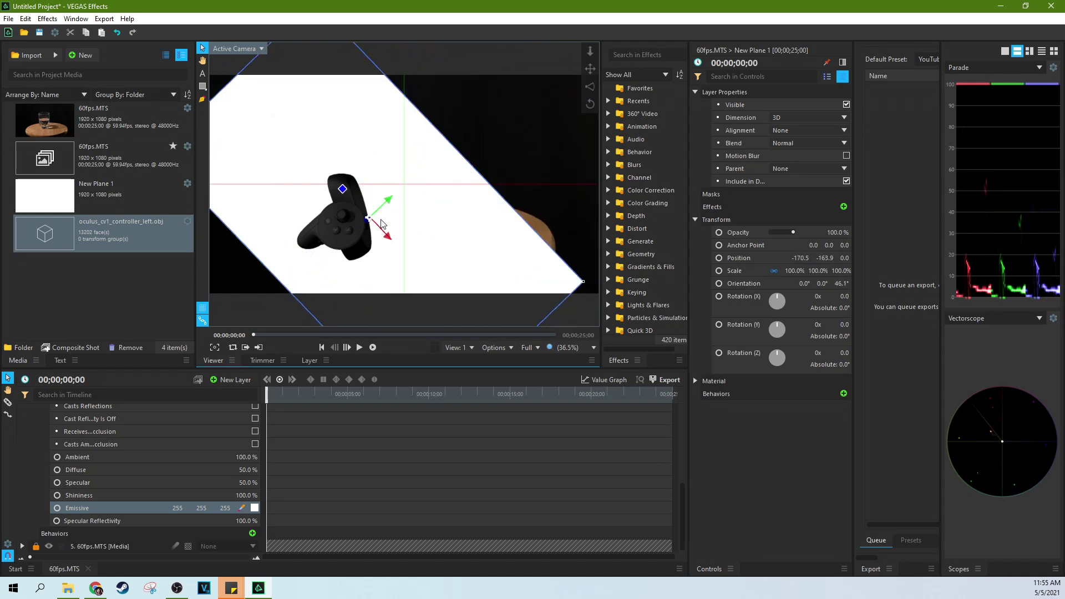
pyautogui.moveTo(368, 225); pyautogui.dragTo(451, 142)
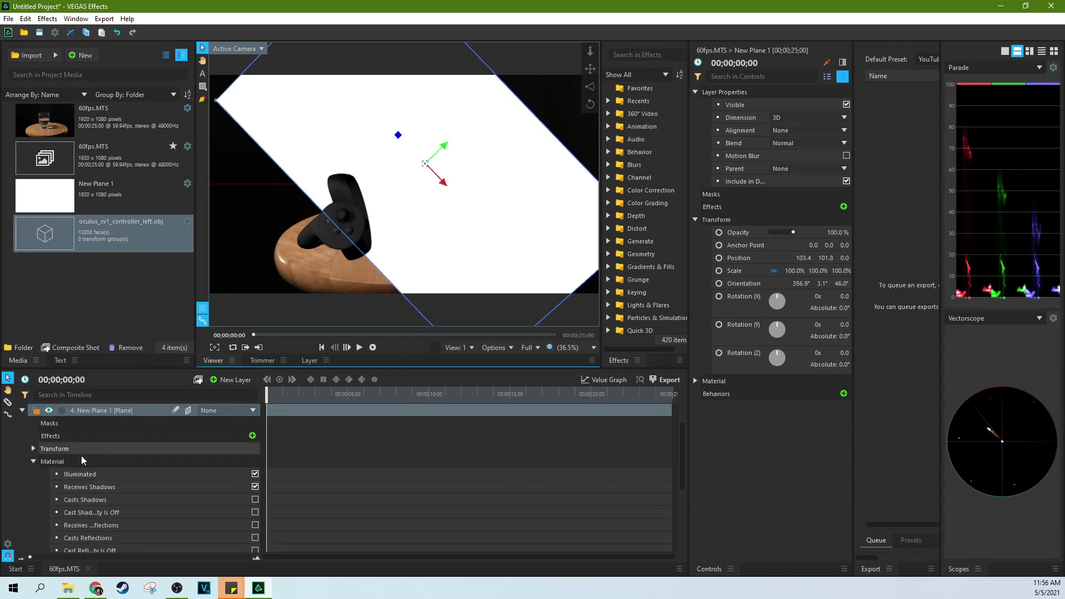
# Step: Rotate the plane to about 57° in Z and lower it to Y -190.1
pyautogui.click(33, 460)
pyautogui.click(33, 487)
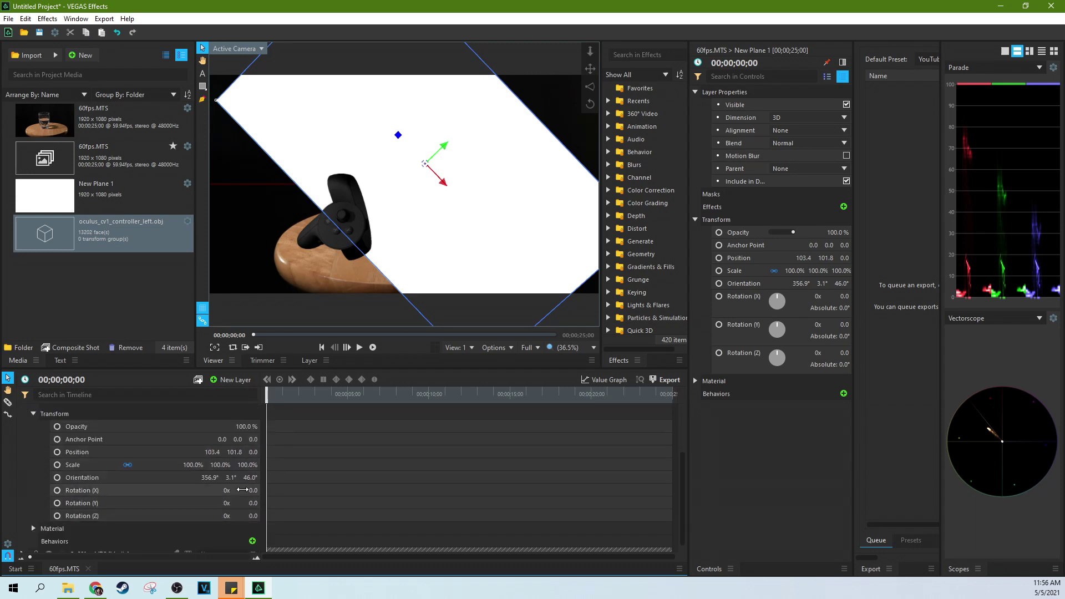
pyautogui.moveTo(251, 478); pyautogui.dragTo(261, 504)
pyautogui.moveTo(234, 452); pyautogui.dragTo(210, 453)
pyautogui.moveTo(250, 478)
pyautogui.mouseDown()
pyautogui.moveTo(261, 478)
pyautogui.moveTo(238, 477)
pyautogui.mouseUp()
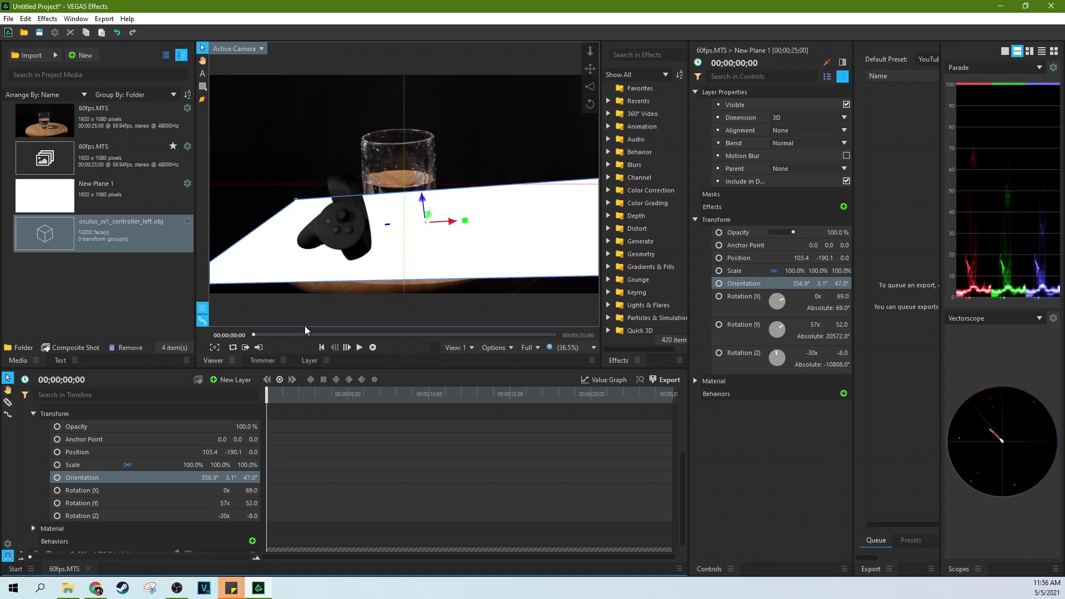
# Step: Lay the plane flat at 177°/0°/48°, position 80.4, -236.0, -167.8, then restore 100% opacity
pyautogui.moveTo(247, 426)
pyautogui.mouseDown()
pyautogui.moveTo(227, 426)
pyautogui.moveTo(247, 426)
pyautogui.mouseUp()
pyautogui.moveTo(225, 490); pyautogui.dragTo(180, 477)
pyautogui.moveTo(233, 452); pyautogui.dragTo(346, 345)
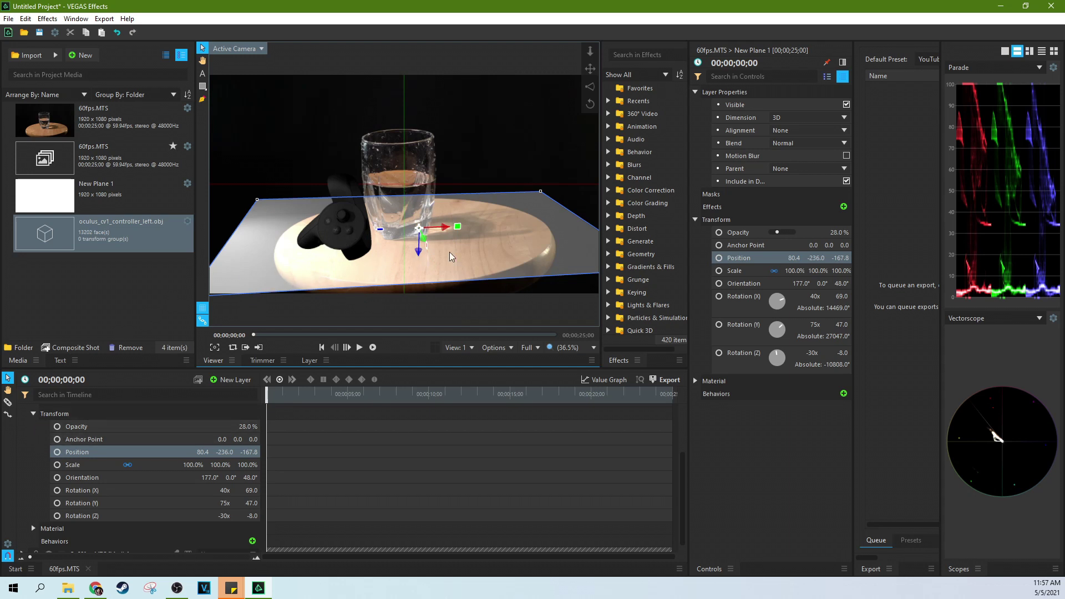
pyautogui.moveTo(248, 426); pyautogui.dragTo(294, 426)
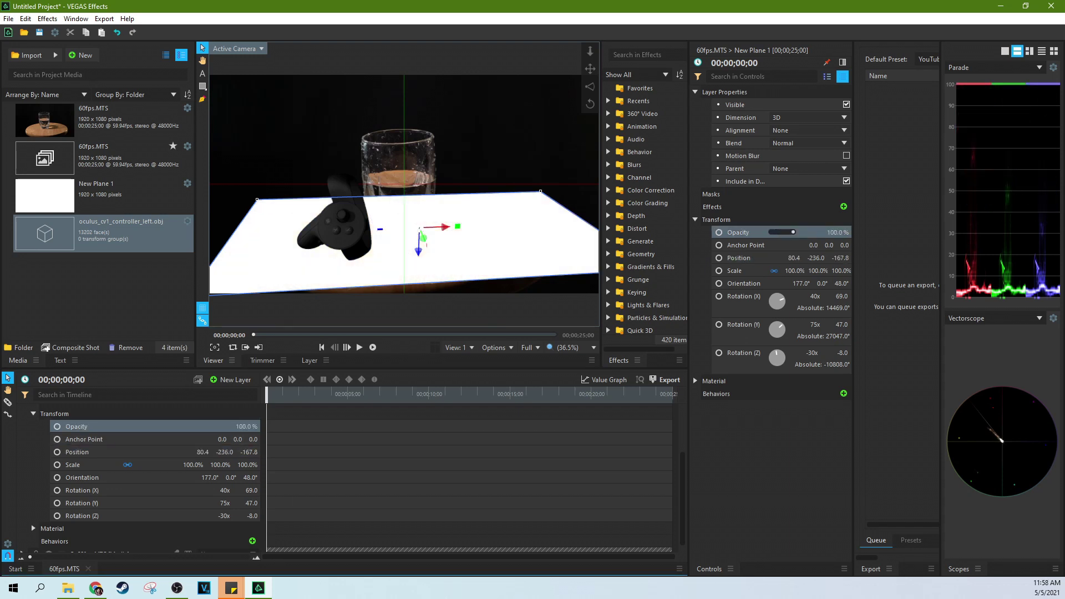
# Step: Set the plane's Emissive colour to black
pyautogui.click(32, 415)
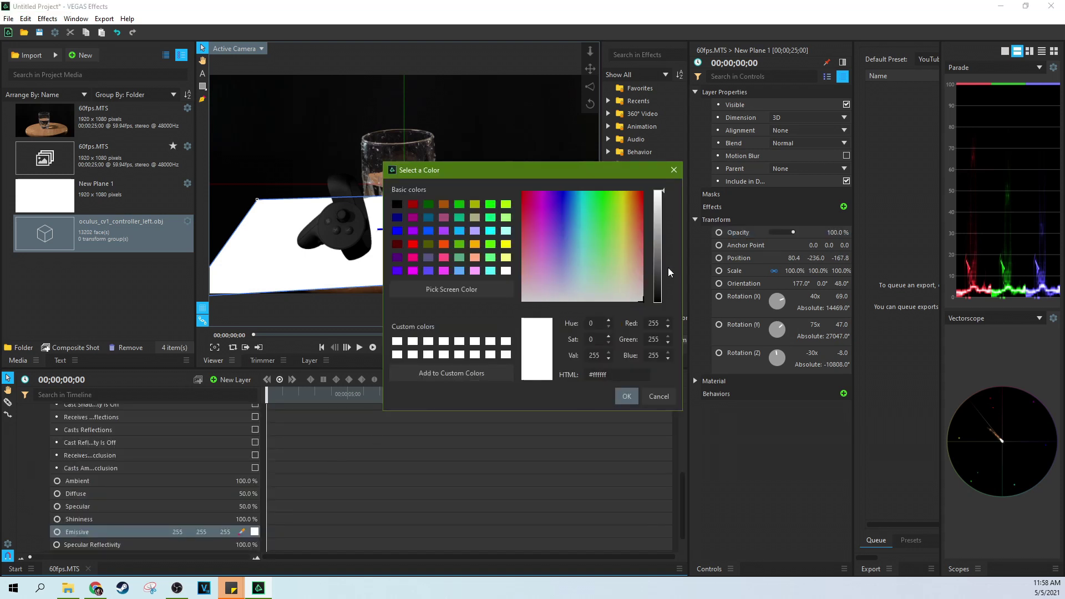
pyautogui.moveTo(665, 189); pyautogui.dragTo(664, 339)
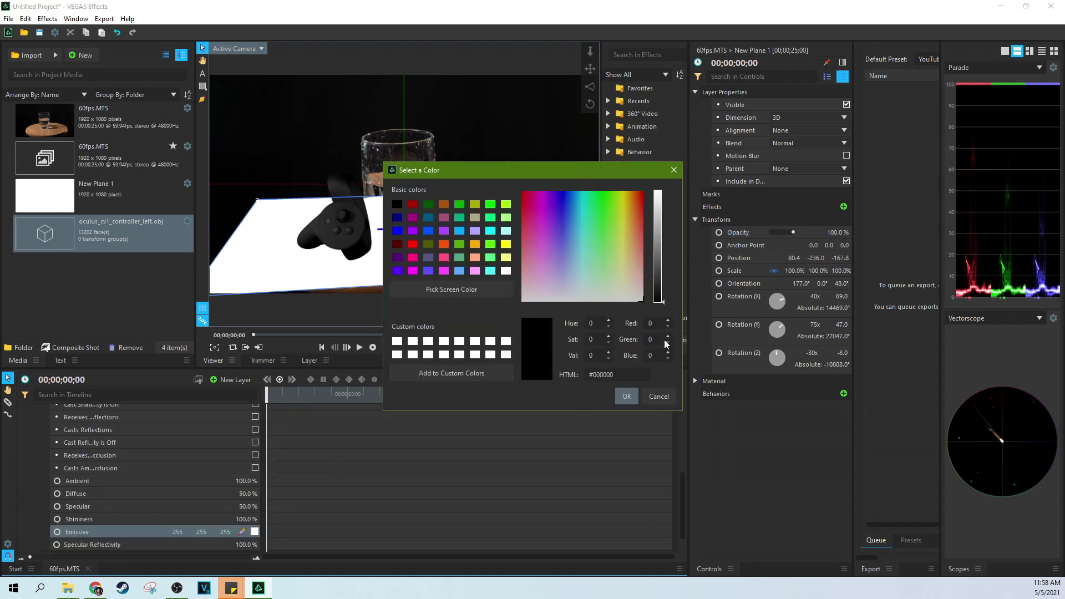
pyautogui.click(626, 396)
# Step: Turn on Casts Shadows for the plane and turn off Illuminated
pyautogui.scroll(3, 255, 469)
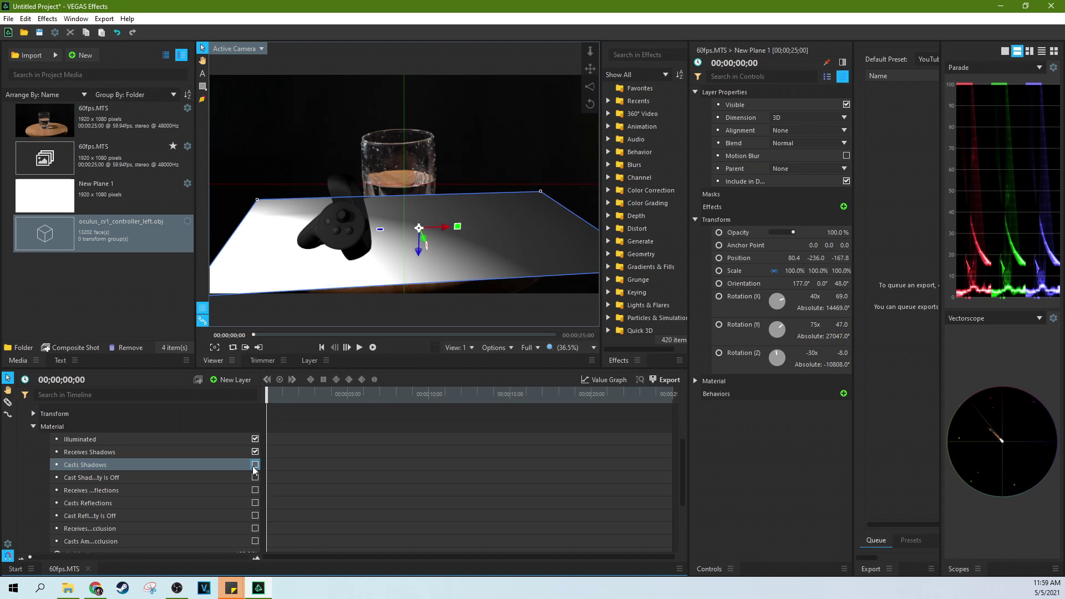
pyautogui.click(254, 466)
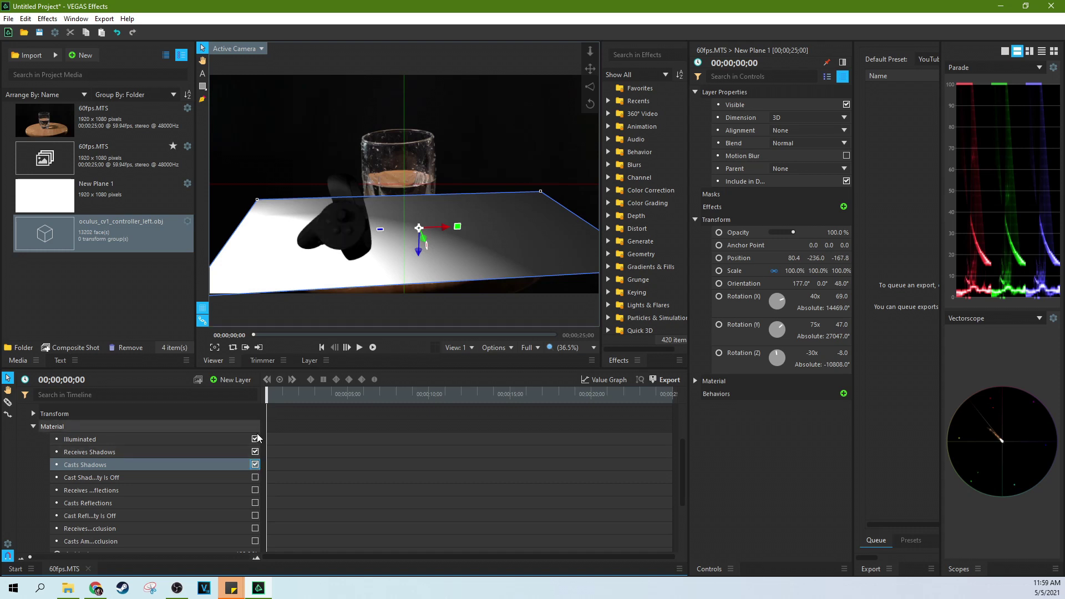
pyautogui.click(255, 440)
pyautogui.click(255, 439)
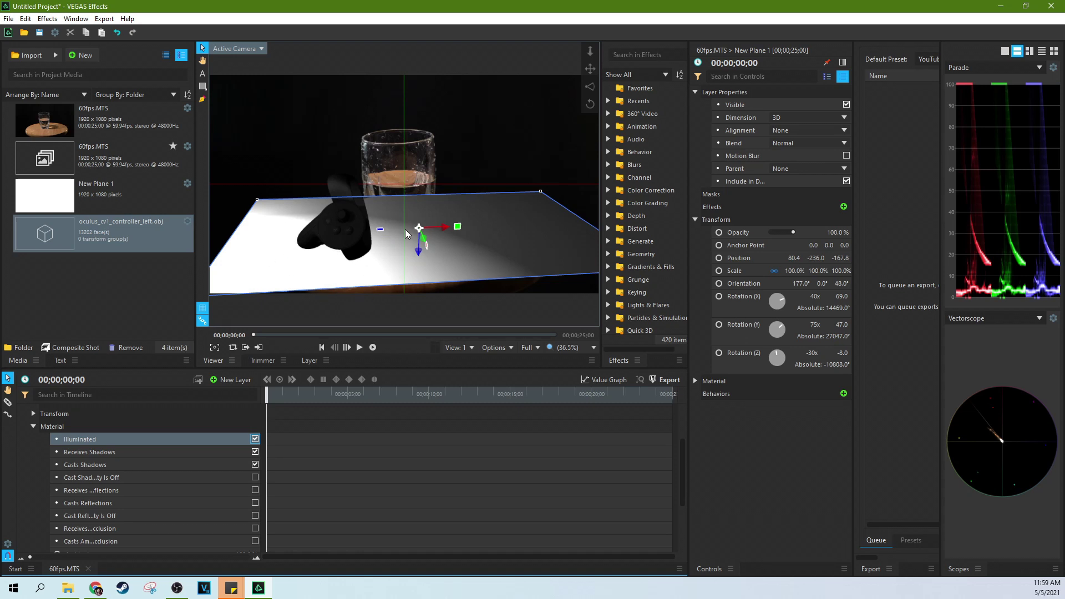
pyautogui.click(255, 440)
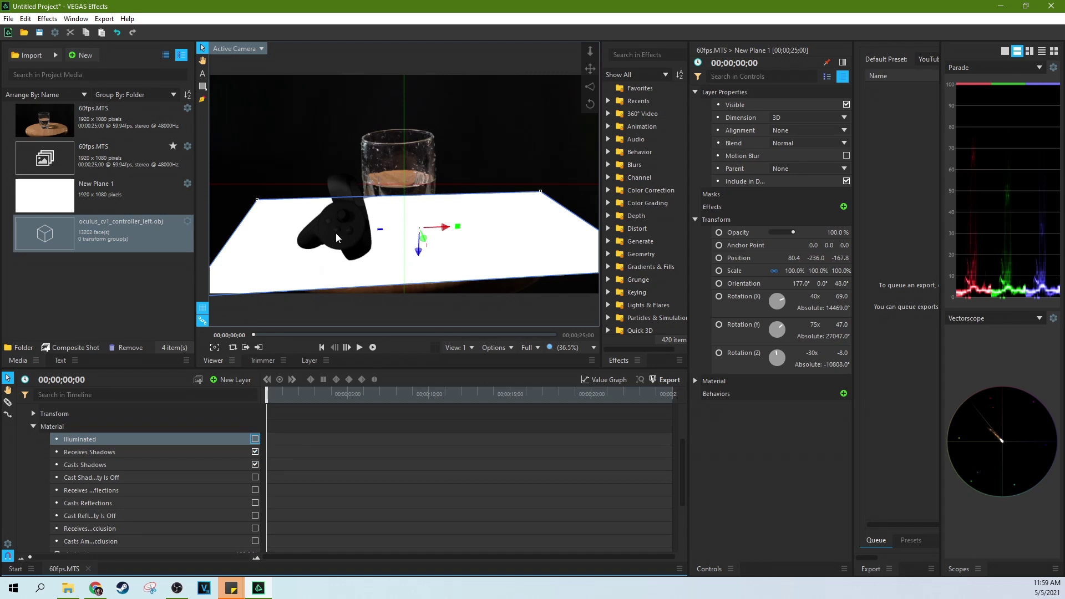
# Step: Move the plane down and right to 69.9, -391.3, -1092.3, under the controller
pyautogui.click(255, 465)
pyautogui.click(255, 465)
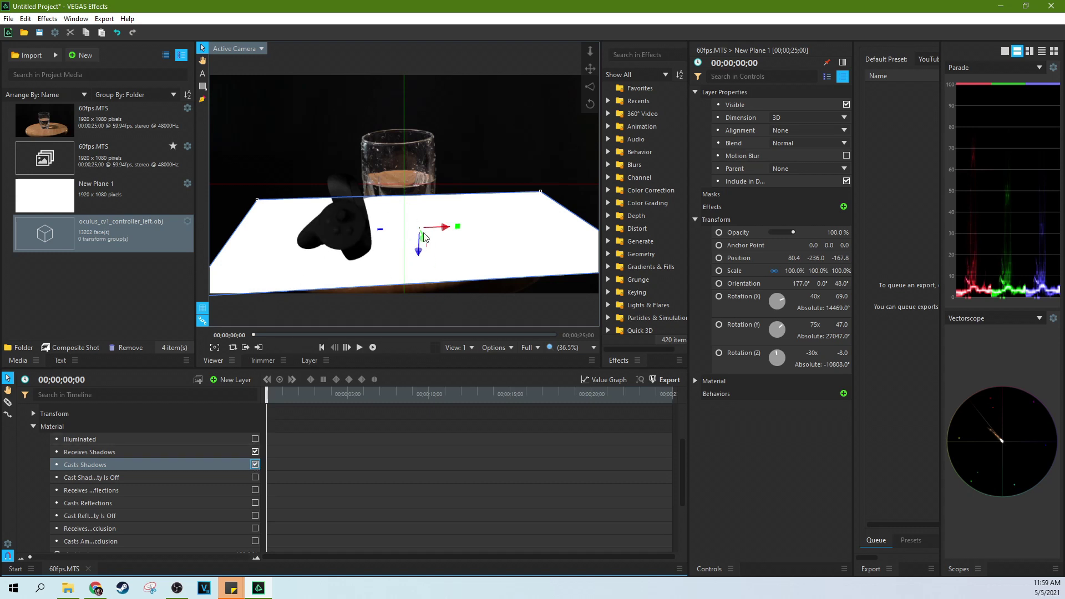
pyautogui.moveTo(420, 251); pyautogui.dragTo(376, 207)
pyautogui.moveTo(422, 235); pyautogui.dragTo(405, 261)
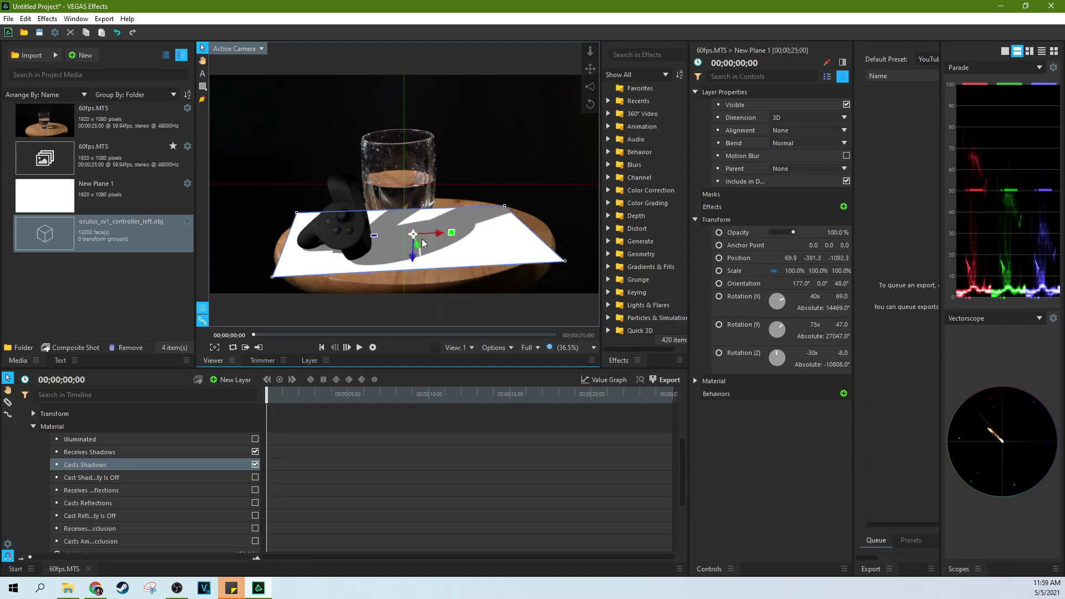
# Step: Scale the New Plane 1 layer to 127.3% by 153.9% and collapse its properties
pyautogui.click(507, 209)
pyautogui.moveTo(507, 210)
pyautogui.mouseDown()
pyautogui.moveTo(519, 197)
pyautogui.moveTo(487, 232)
pyautogui.moveTo(528, 212)
pyautogui.moveTo(505, 201)
pyautogui.moveTo(505, 190)
pyautogui.moveTo(520, 194)
pyautogui.mouseUp()
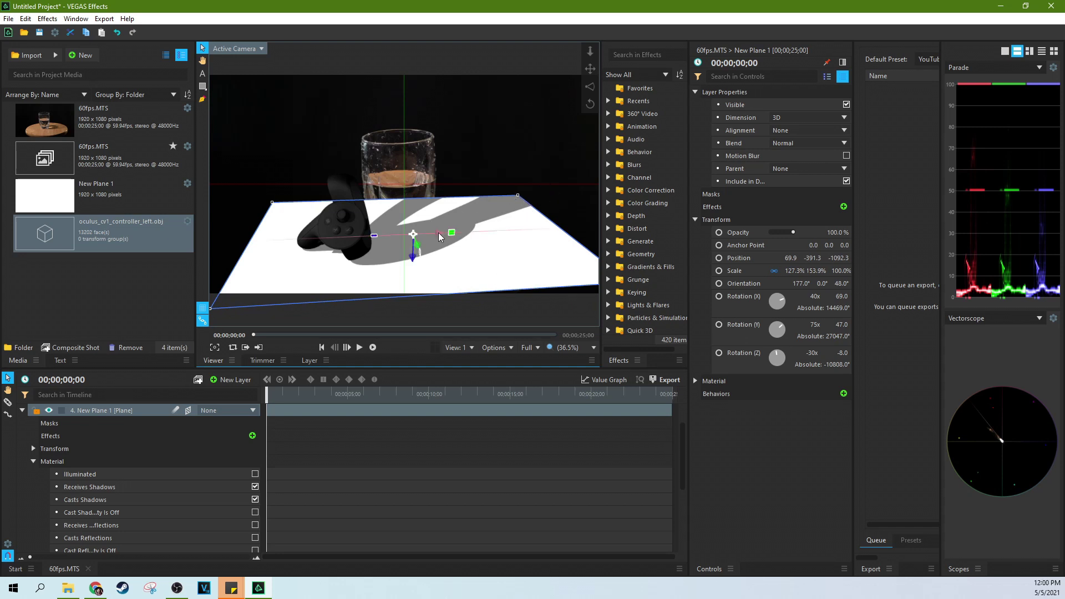
pyautogui.click(21, 411)
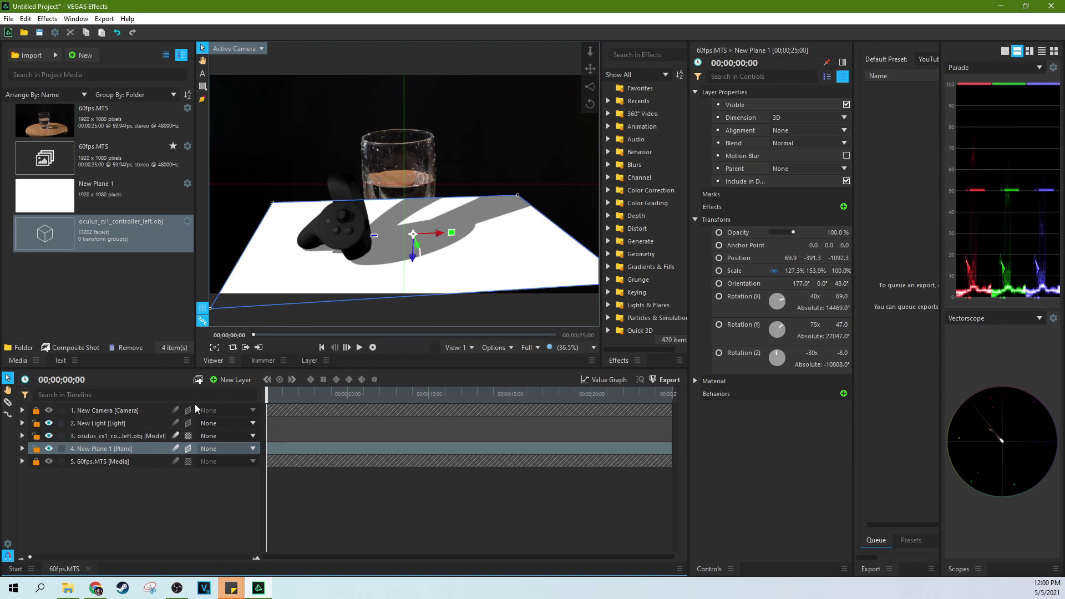
# Step: Set New Plane 1's blend mode to Multiply, then select the controller model
pyautogui.rightClick(130, 449)
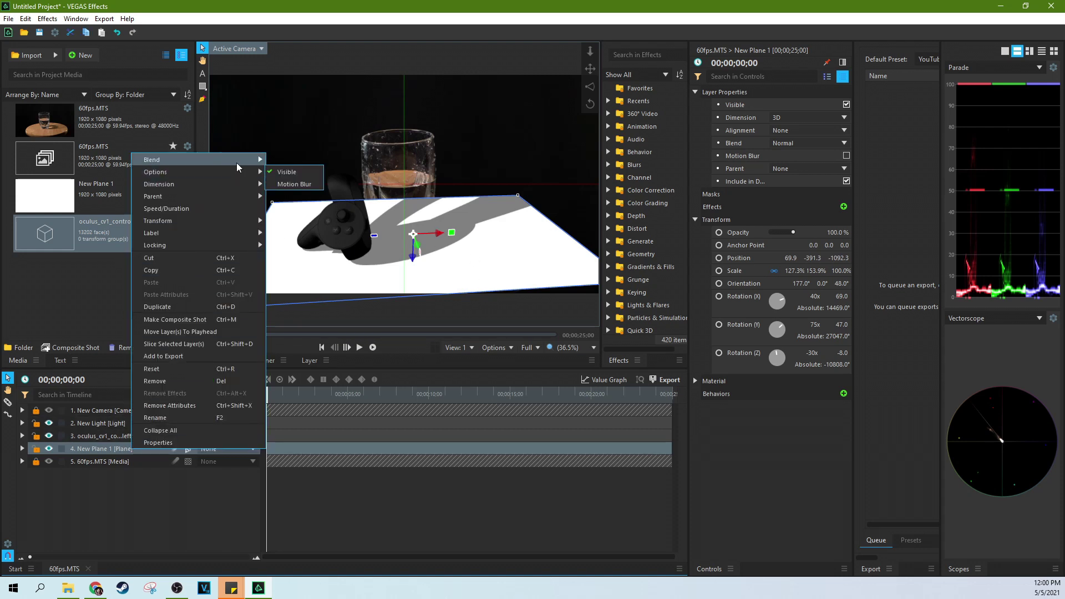
pyautogui.moveTo(237, 162)
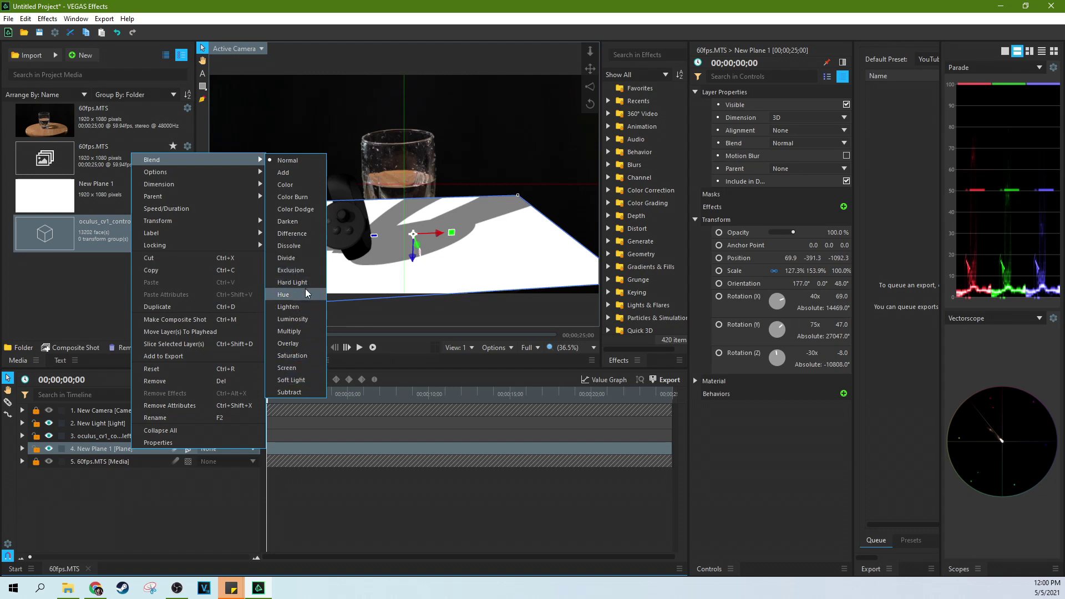
pyautogui.click(301, 328)
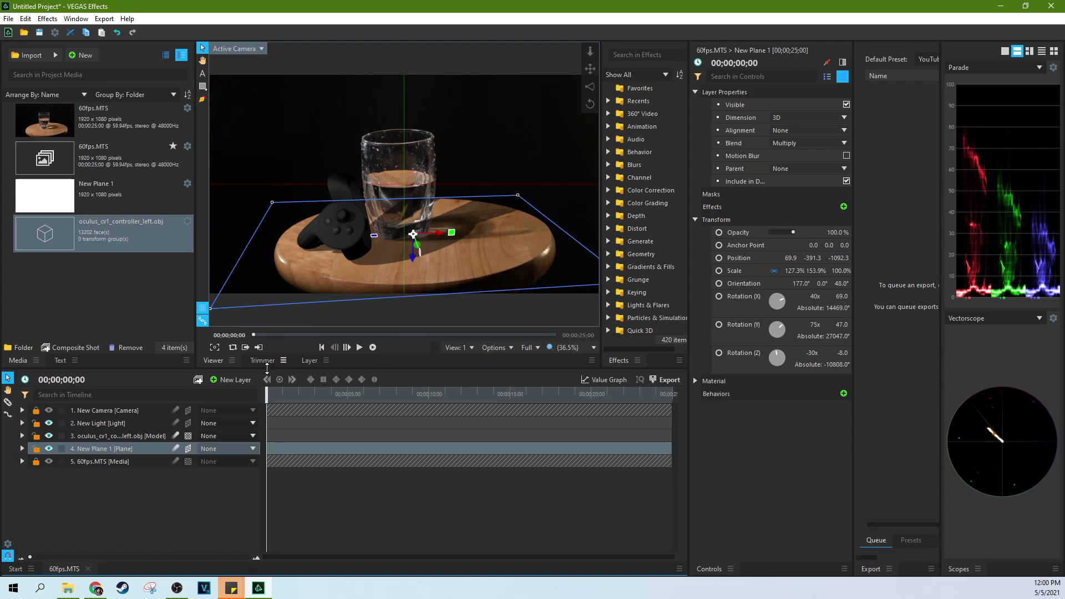
pyautogui.click(218, 482)
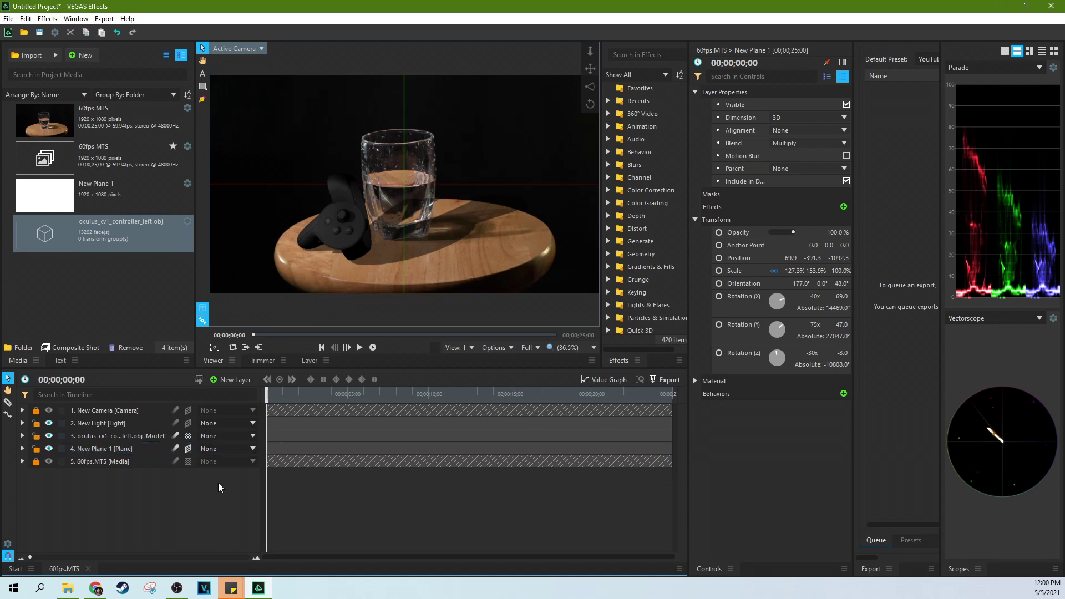
pyautogui.click(343, 247)
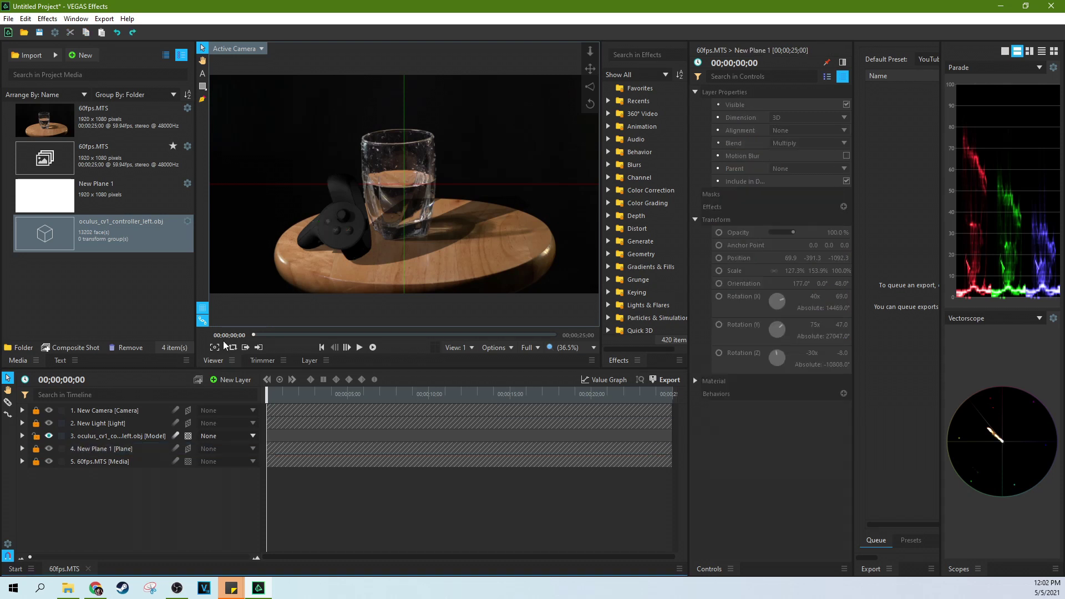
# Step: Rotate the controller upright and place it in front of the glass at 177.9, -197.1
pyautogui.moveTo(345, 223)
pyautogui.mouseDown()
pyautogui.moveTo(359, 226)
pyautogui.moveTo(331, 221)
pyautogui.mouseUp()
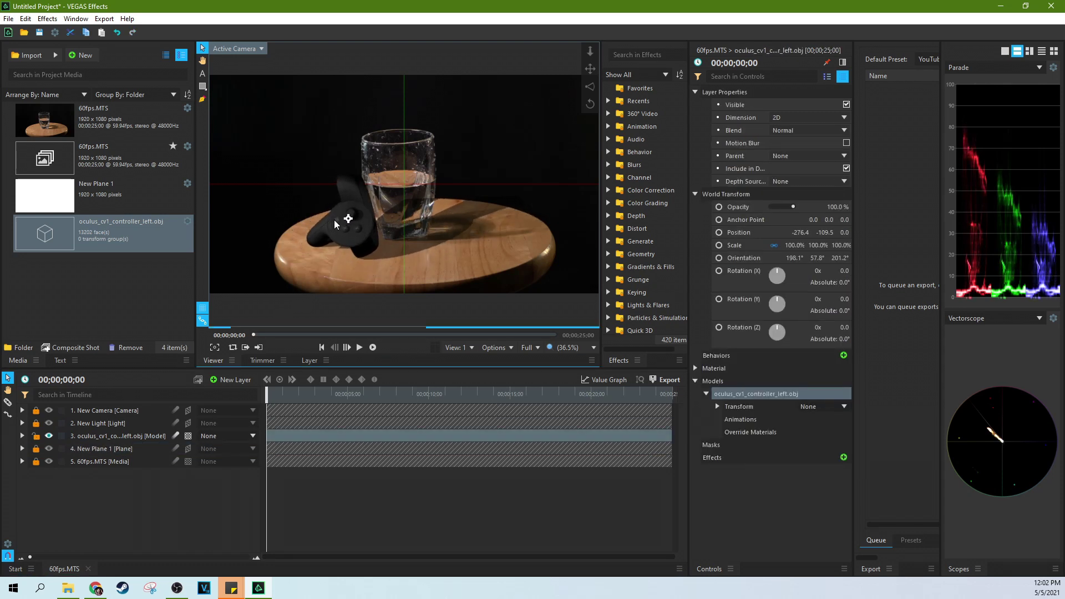
pyautogui.moveTo(341, 227); pyautogui.dragTo(321, 242)
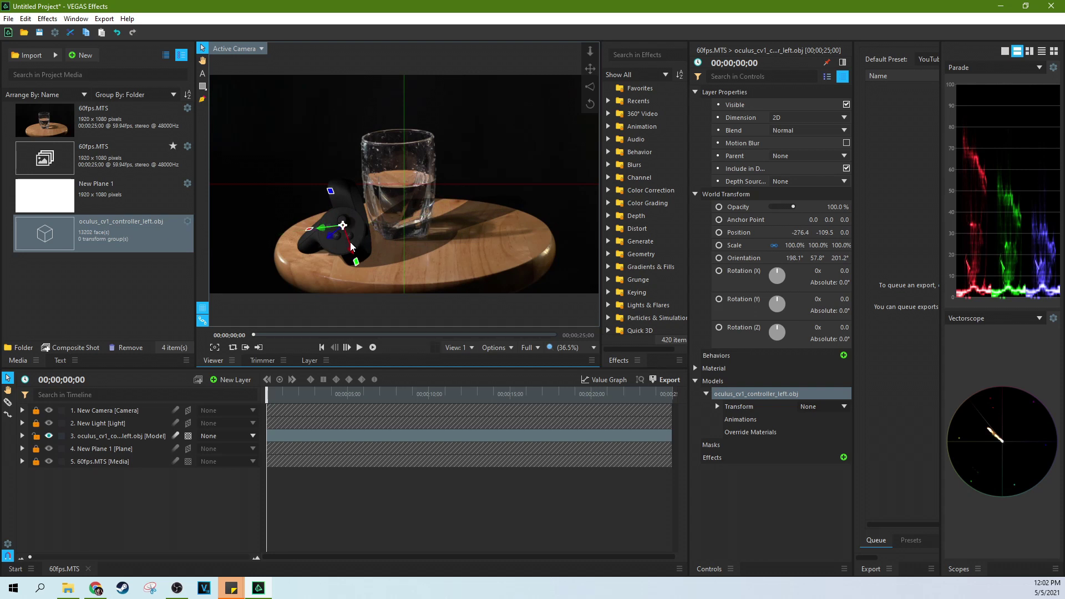
pyautogui.moveTo(356, 267); pyautogui.dragTo(416, 183)
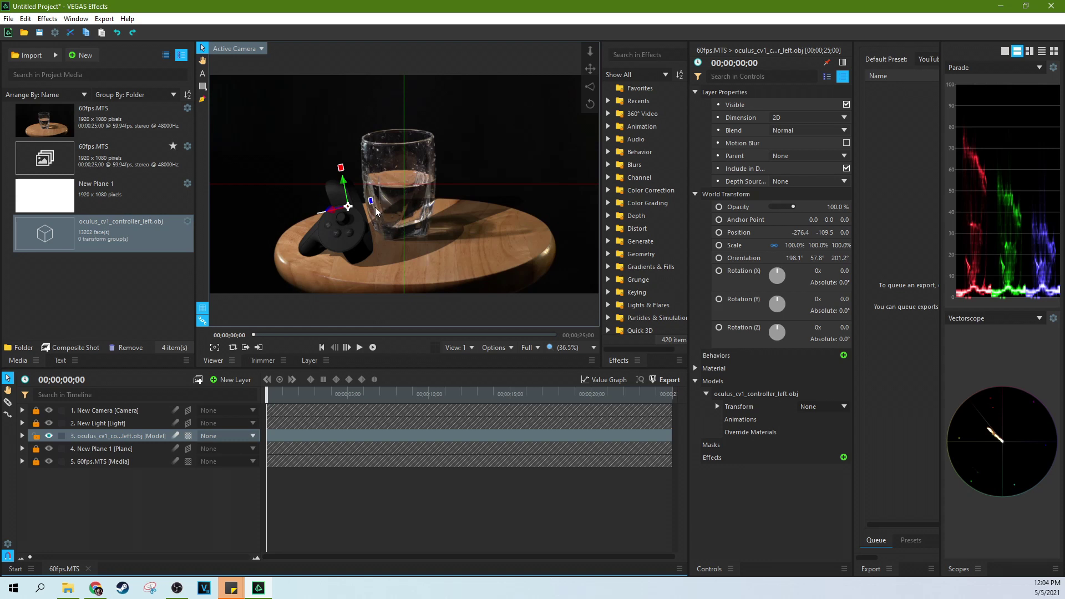
pyautogui.moveTo(349, 207); pyautogui.dragTo(440, 224)
pyautogui.click(35, 424)
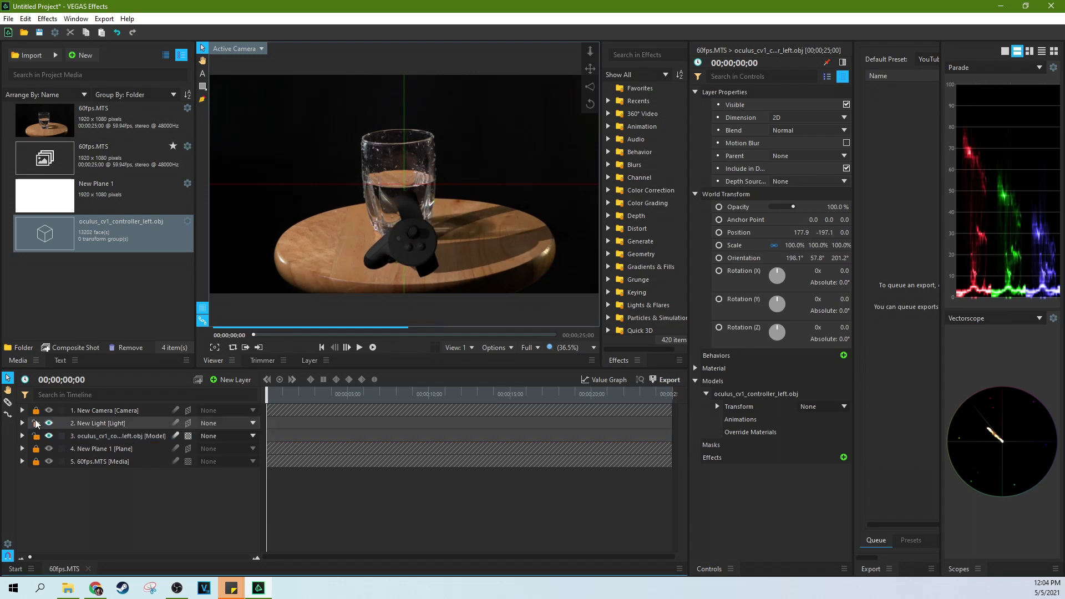
# Step: Raise the point light to -999.0, 241.7, -95.7 to shift the controller's shadow
pyautogui.moveTo(225, 189); pyautogui.dragTo(212, 141)
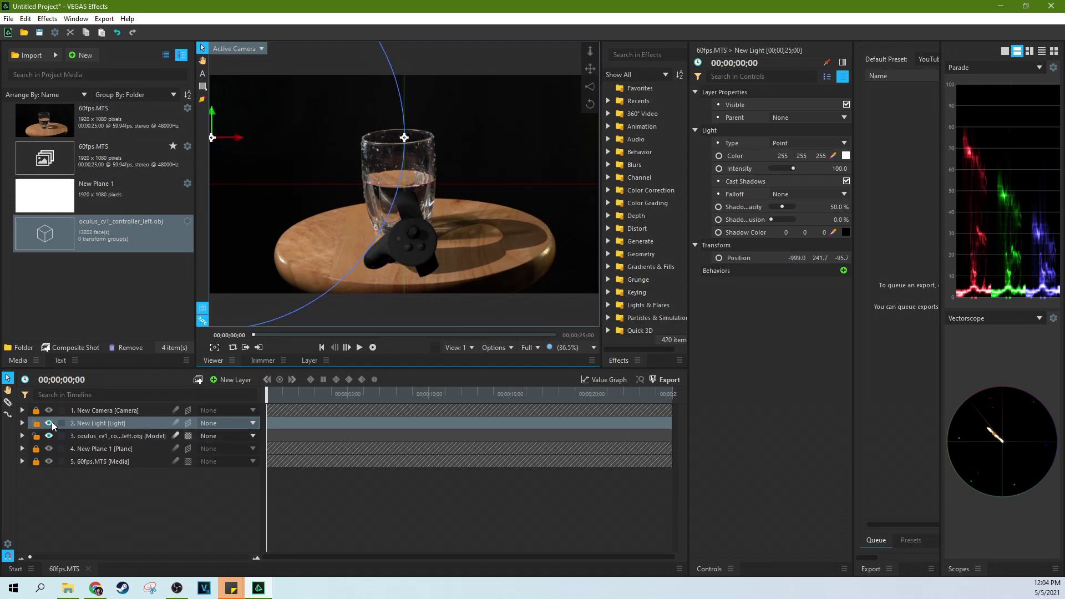